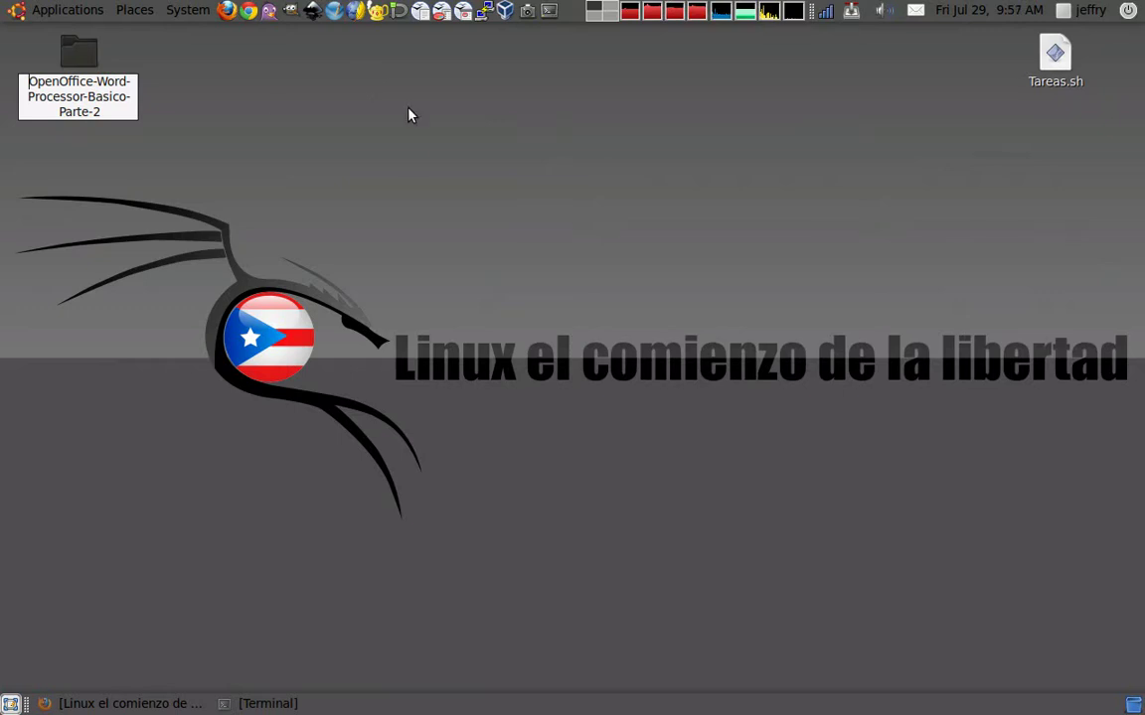
Step: Start GIMP and create a new image from the US-Letter (300ppi) template
left_click(268, 14)
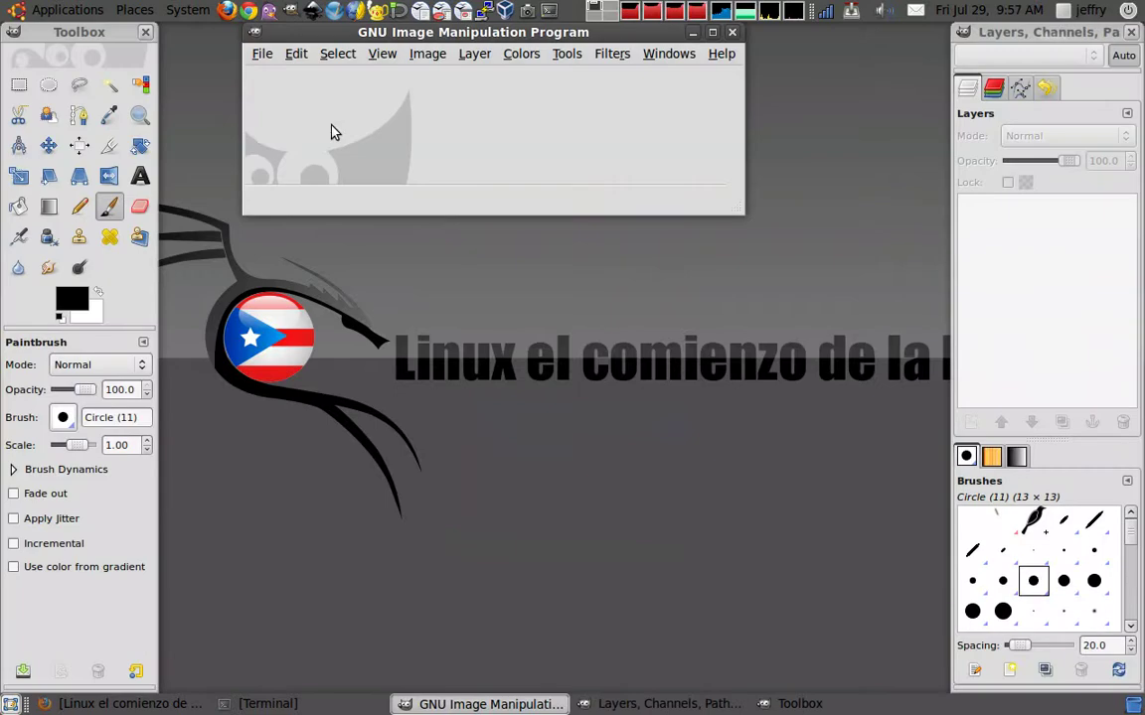
left_click(262, 53)
left_click(283, 75)
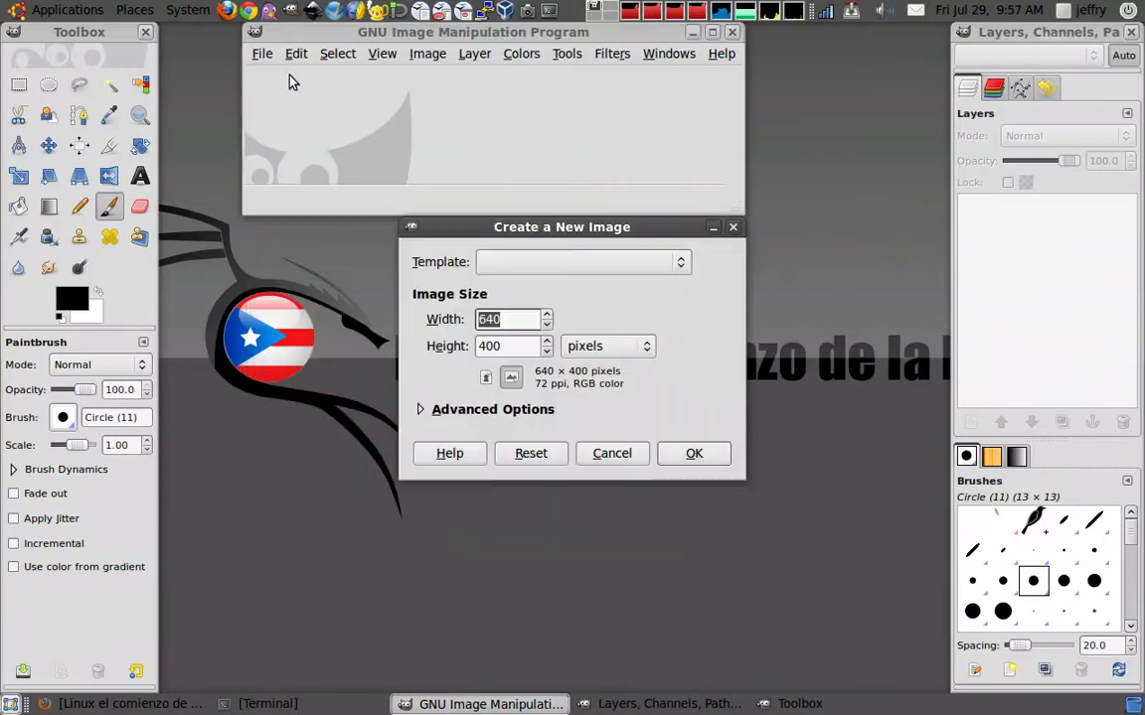
left_click(524, 267)
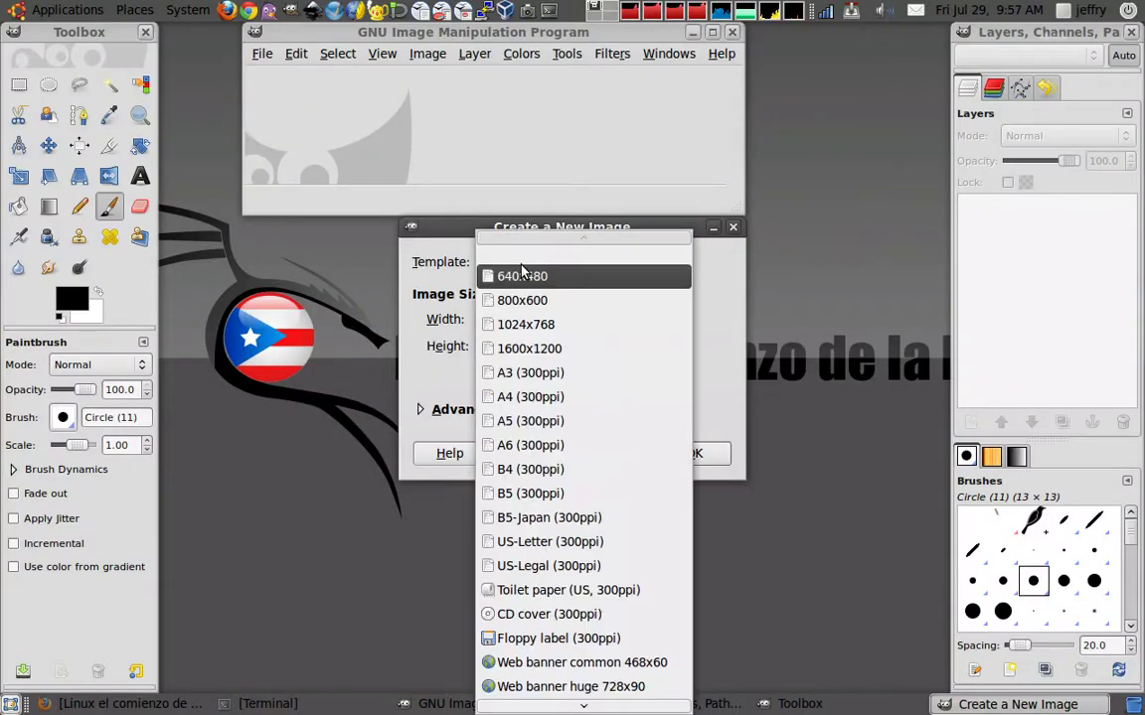
left_click(615, 546)
left_click(681, 454)
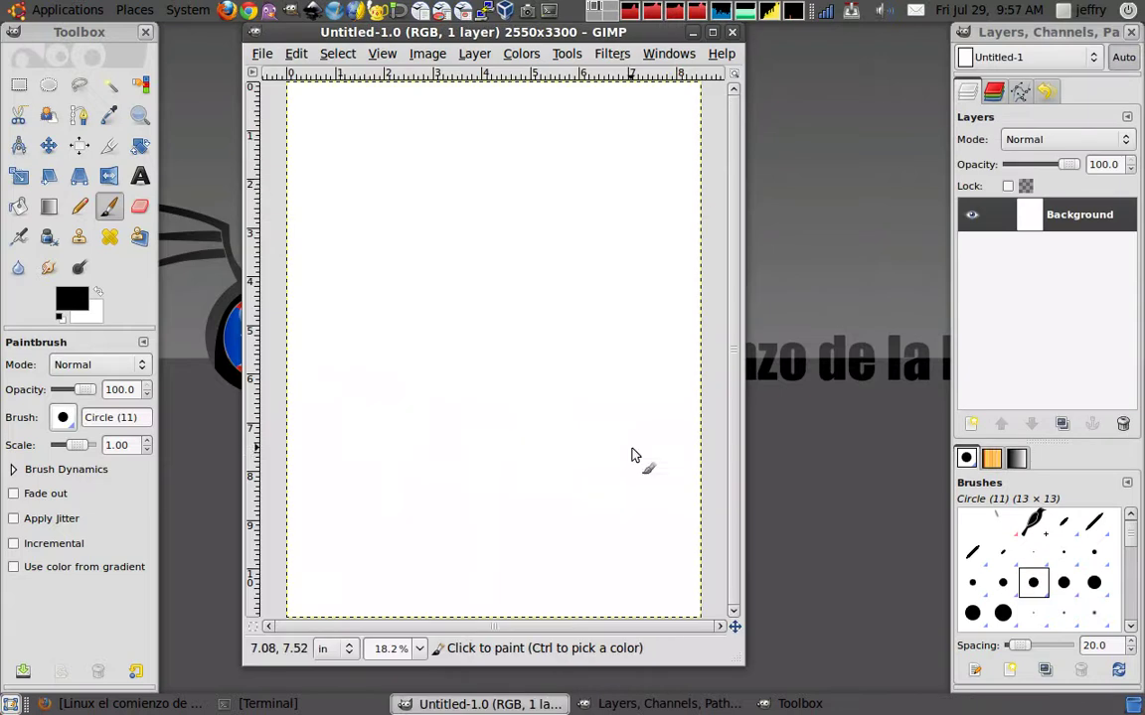
Step: Add Backtrack-logo.png from the Pictures folder as a new layer and move it into the upper half of the page
left_click_drag(528, 32, 559, 66)
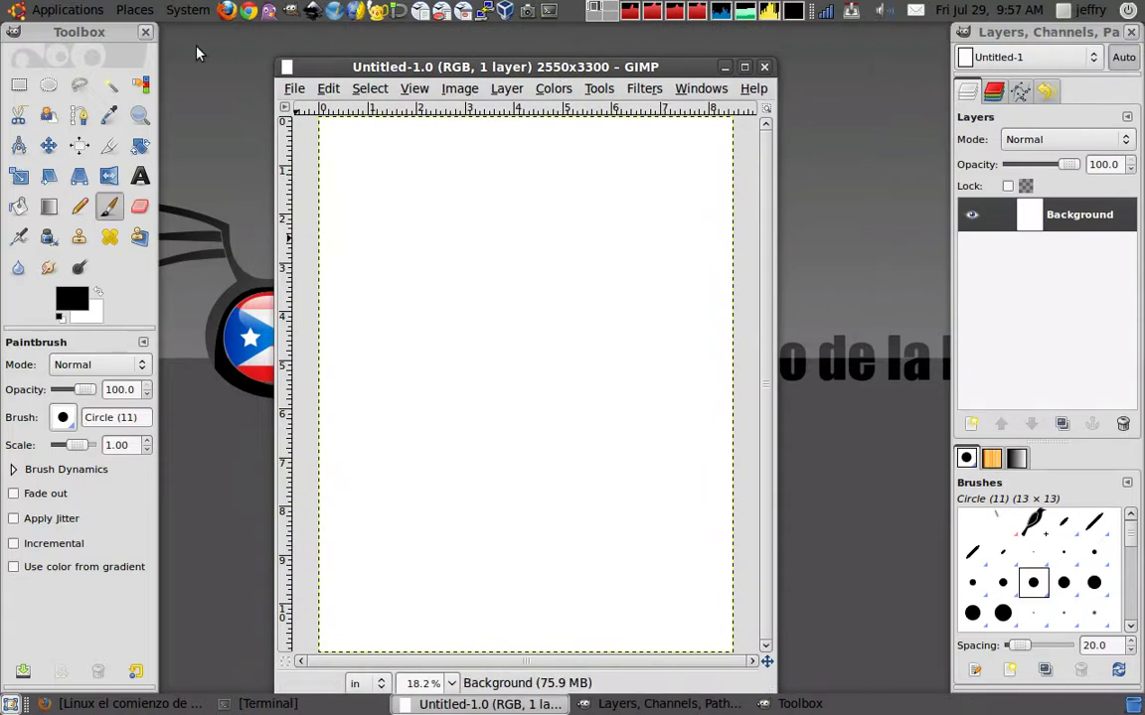
left_click(134, 9)
left_click(178, 143)
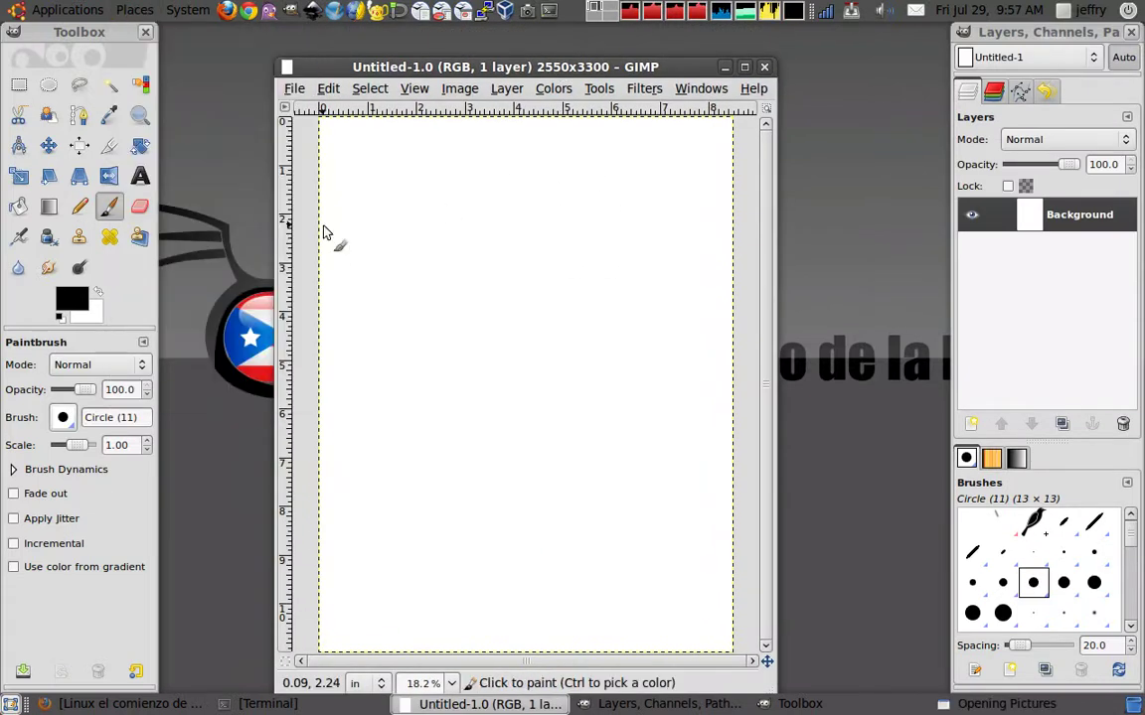
left_click_drag(540, 288, 652, 602)
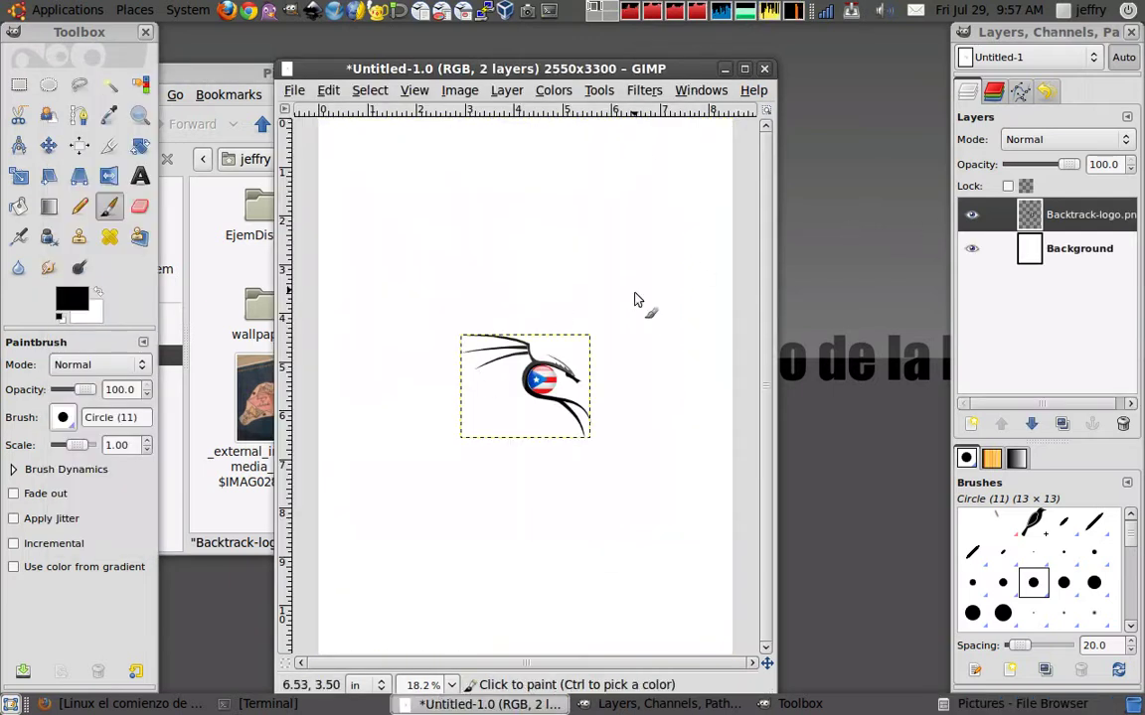
left_click(47, 145)
left_click_drag(555, 388, 504, 285)
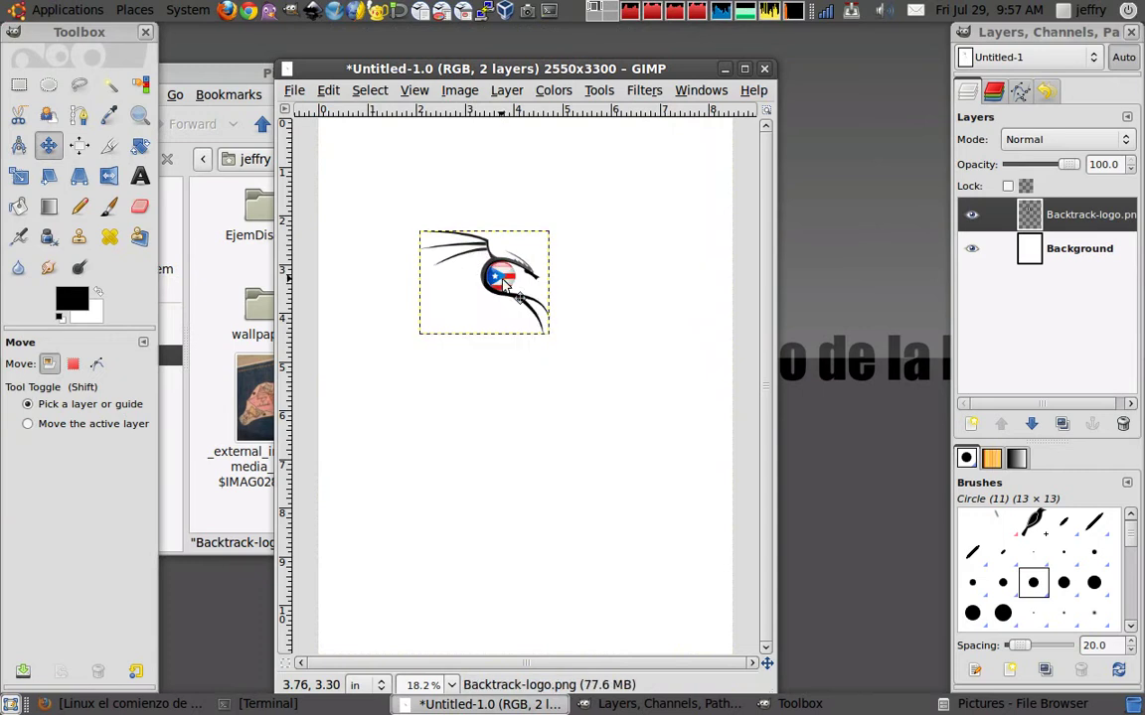
Step: Scale the logo layer proportionally to about 4.47 × 3.55 inches and shift it slightly left
left_click(18, 176)
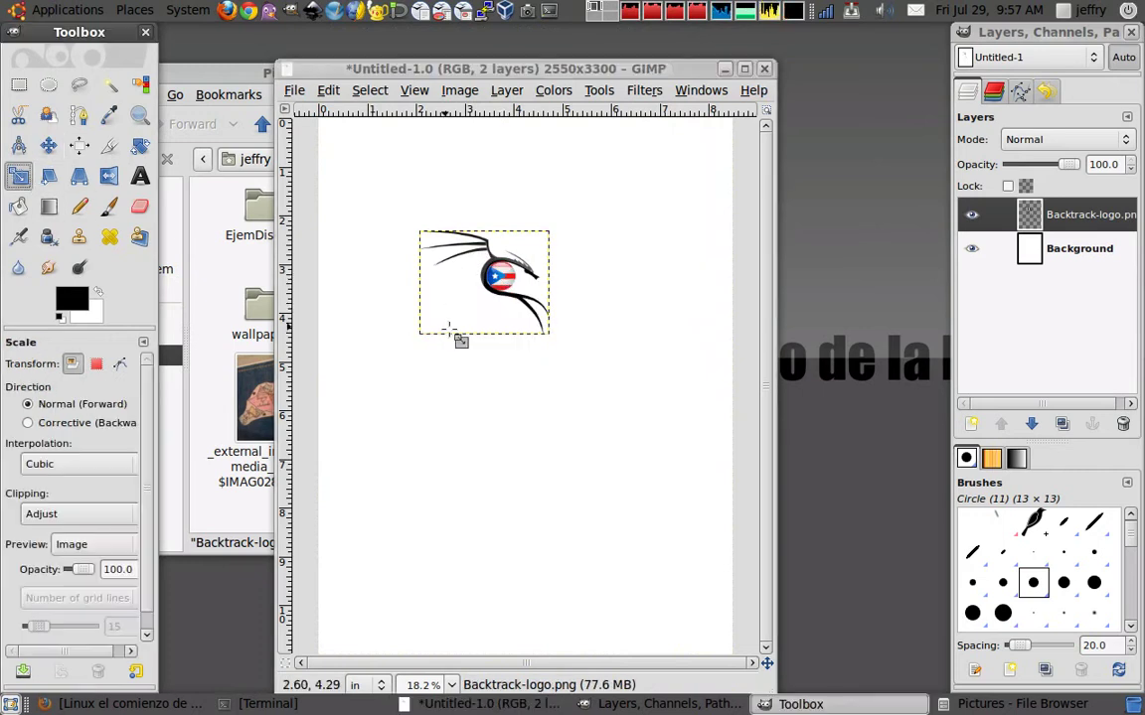
left_click(512, 328)
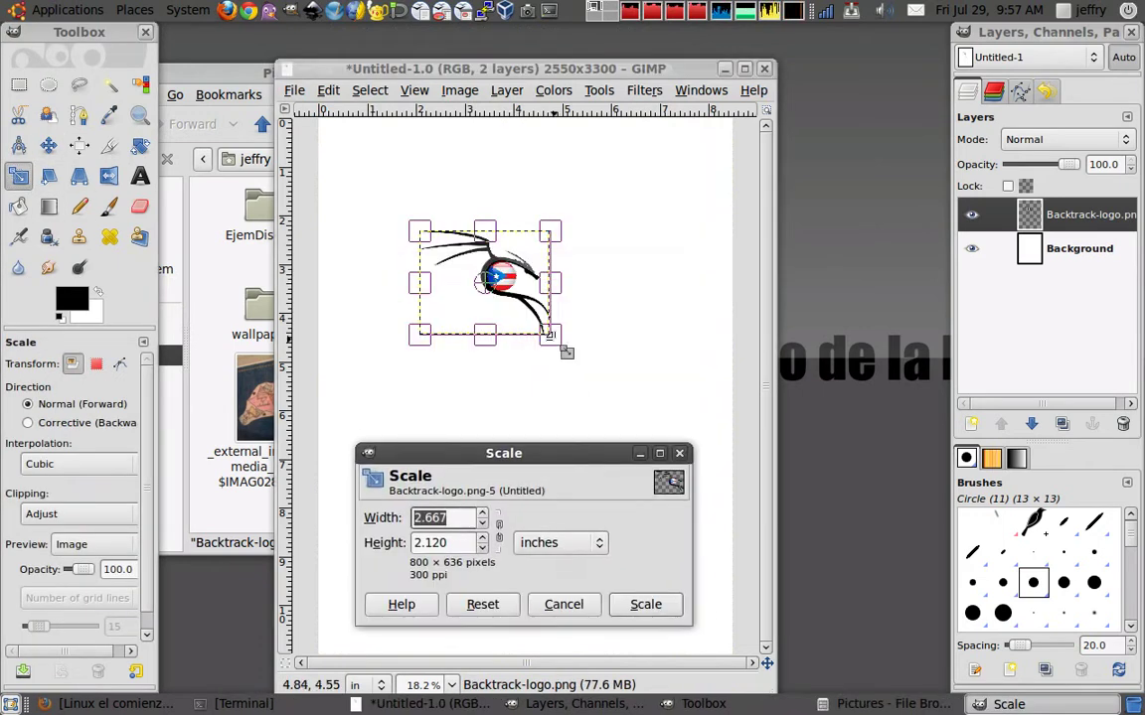
left_click_drag(553, 338, 640, 406)
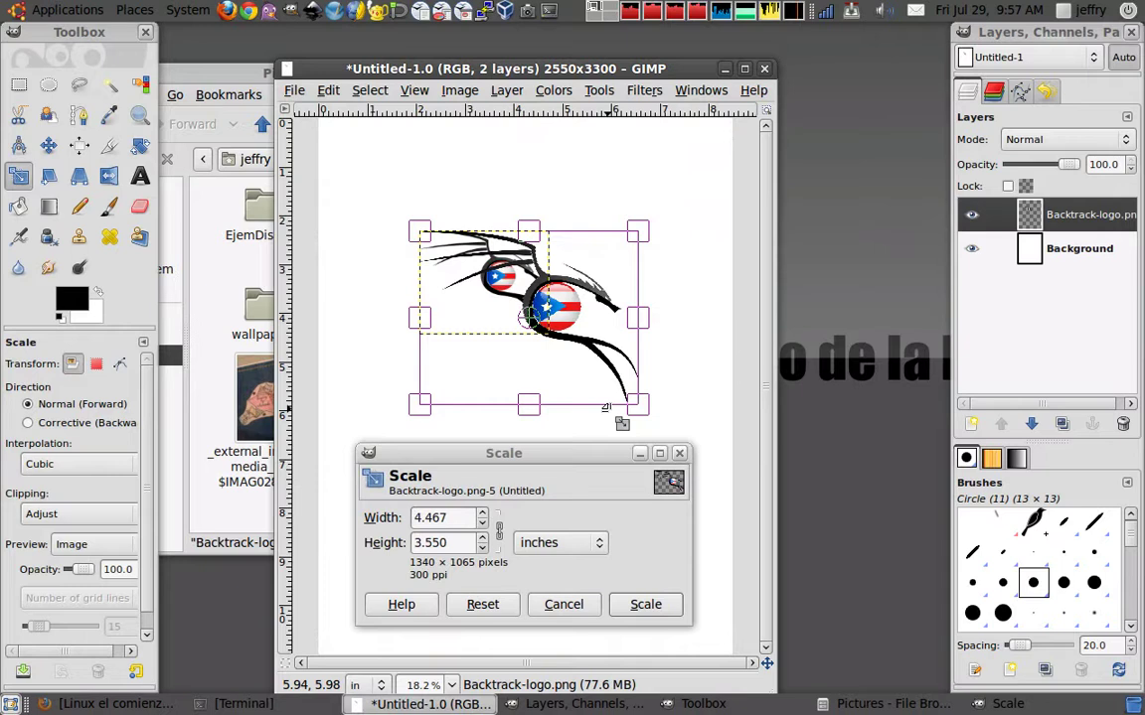
left_click(640, 604)
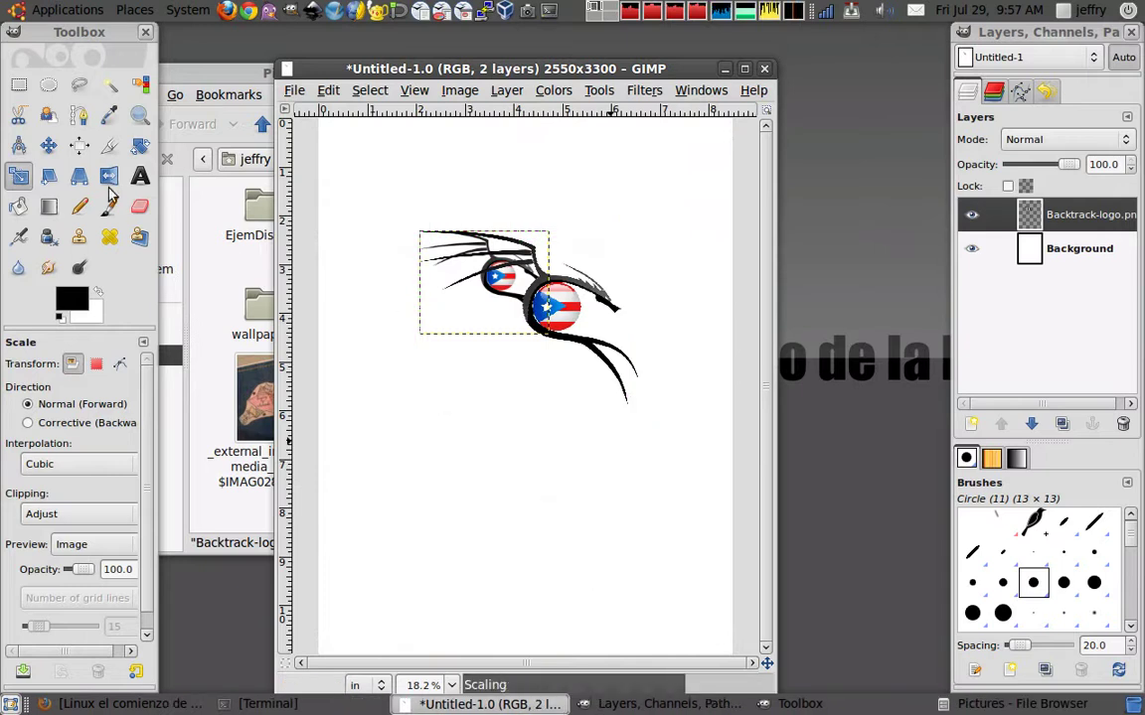
left_click(49, 147)
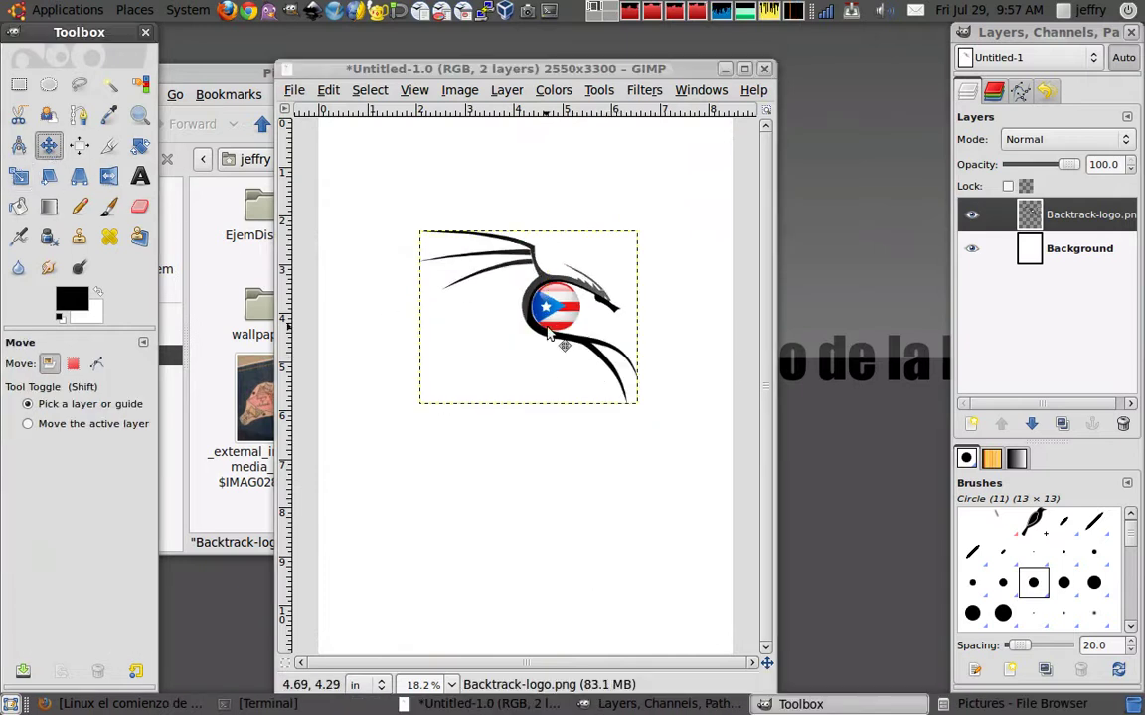
left_click_drag(543, 311, 533, 310)
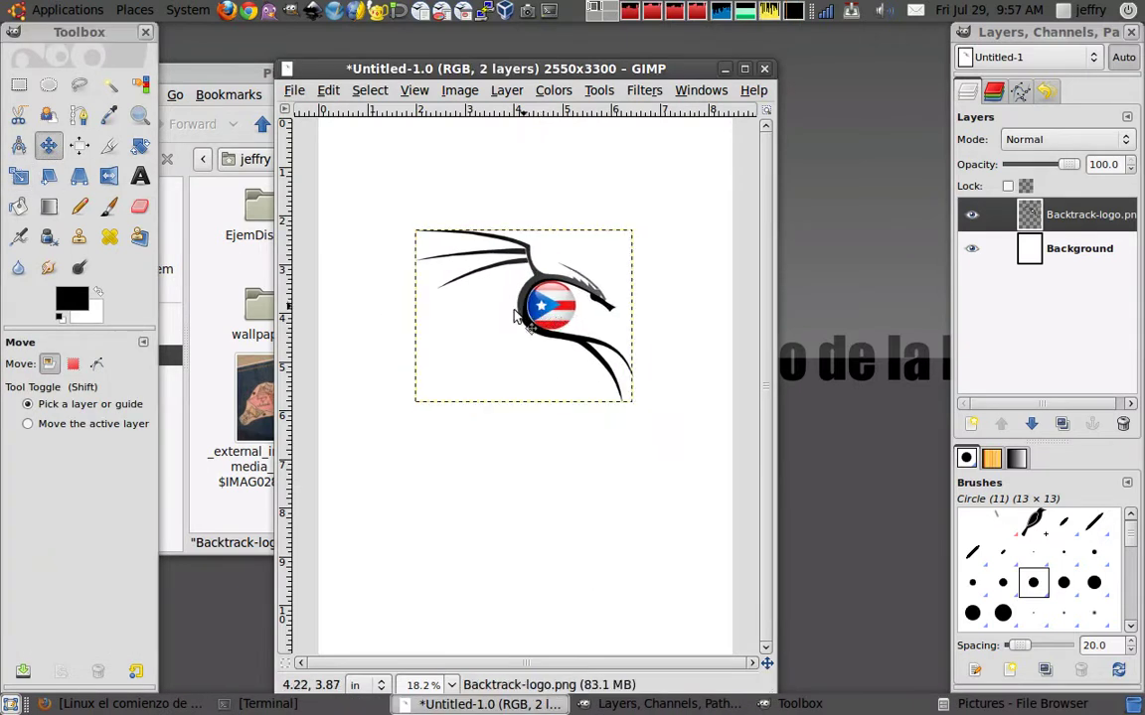
Step: Add the text "Este documento es libre de ser modificado y reproducido dandole credito al autor" below the logo
left_click(140, 176)
left_click(396, 430)
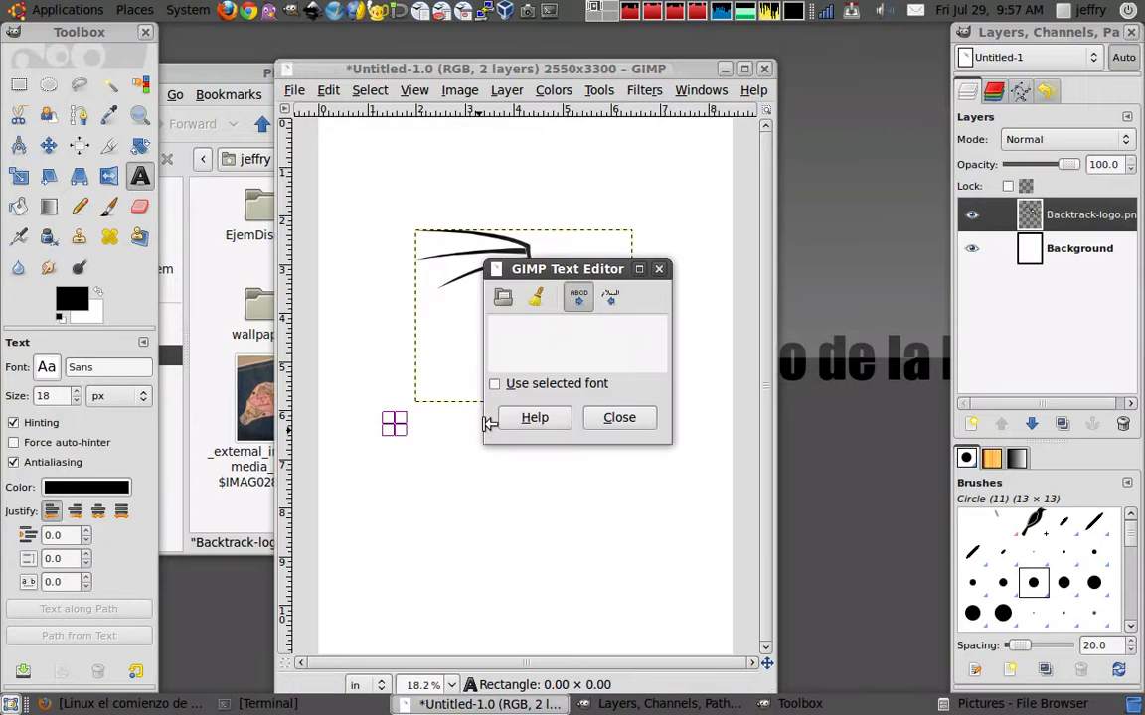
type("Este ")
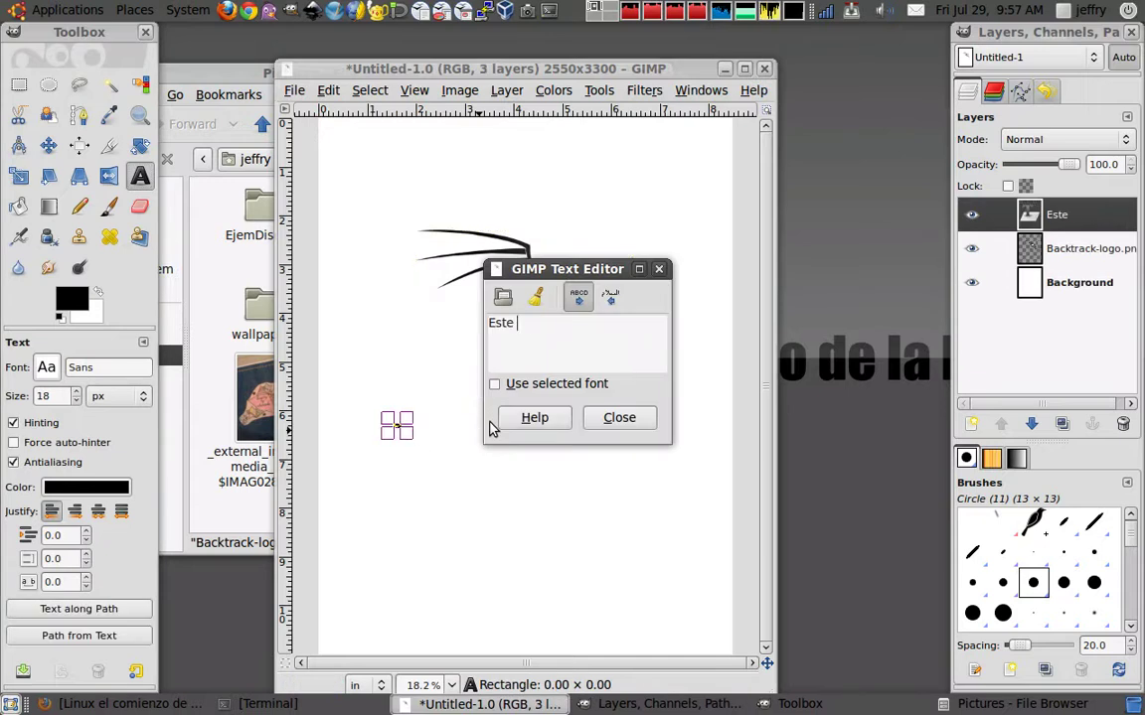
type("documento")
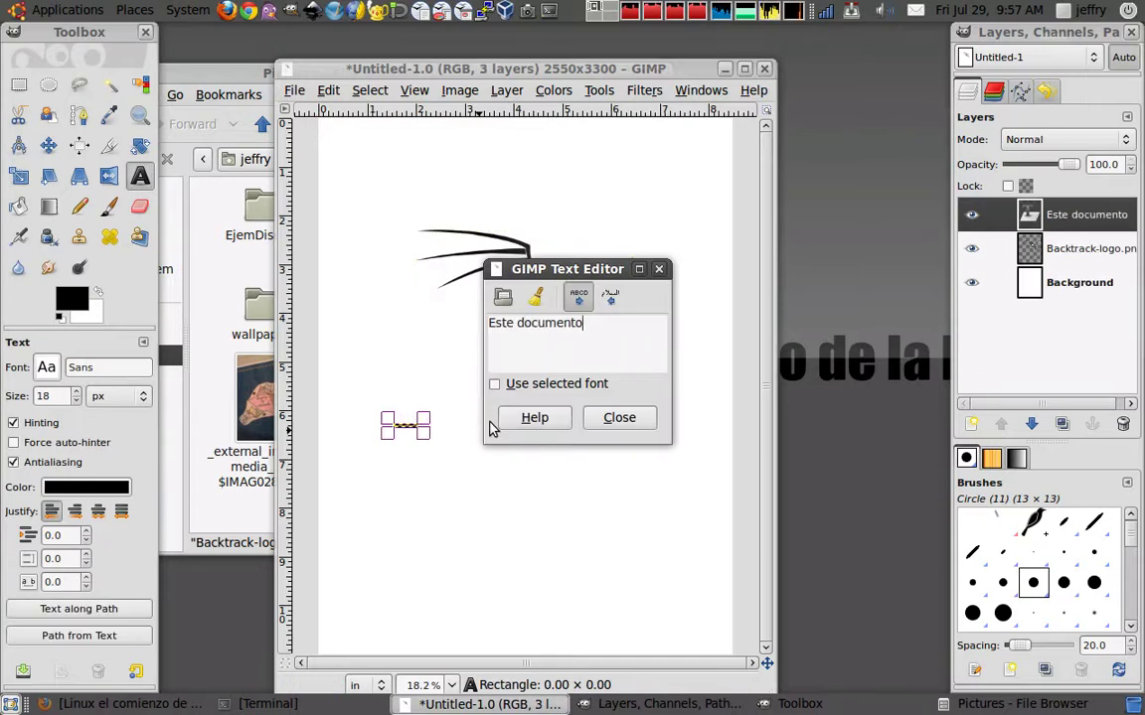
type(" es libre de s")
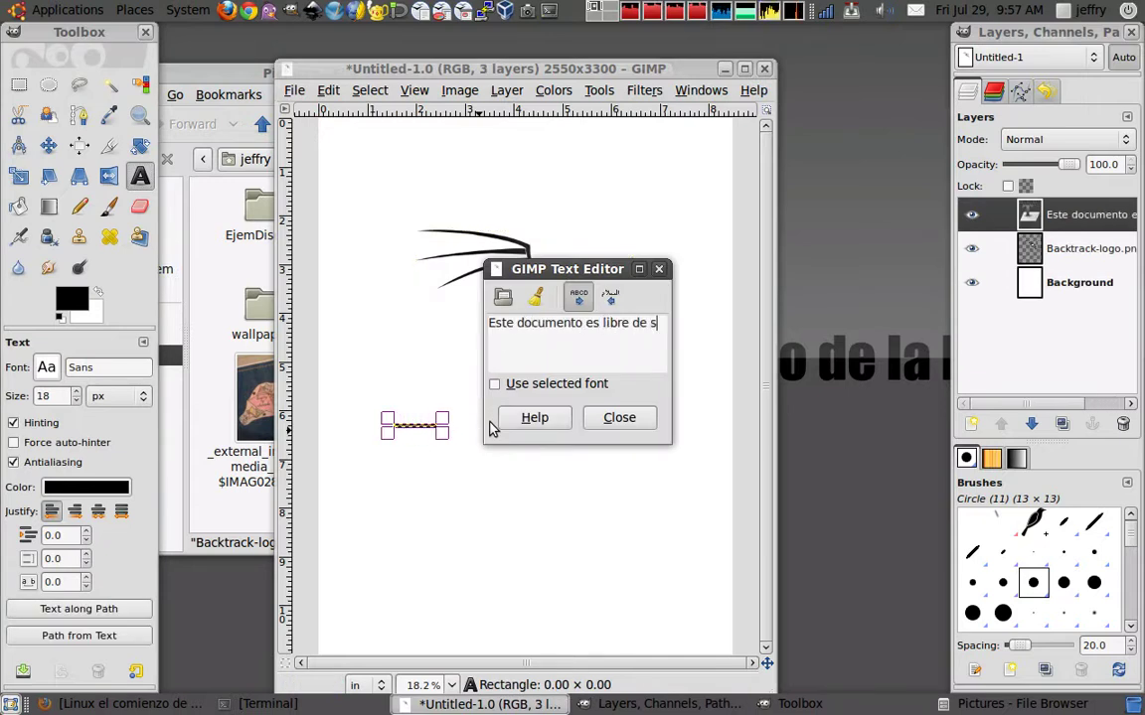
type("er modificado y reproducido dandol")
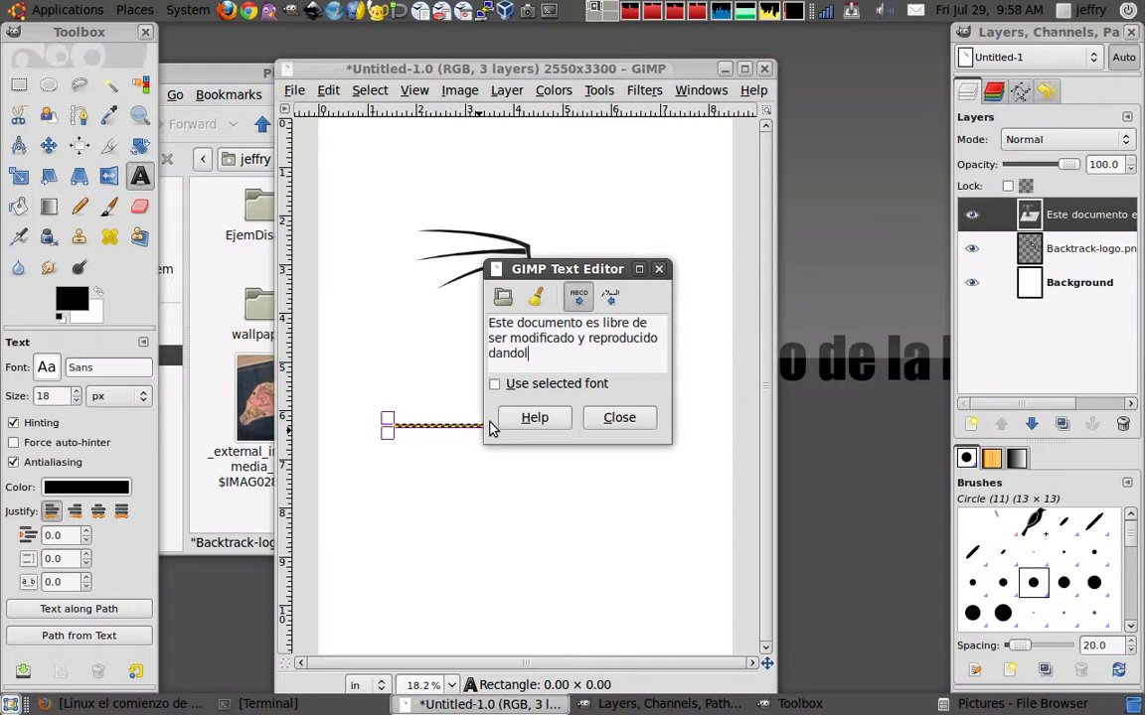
type("e credito al autor")
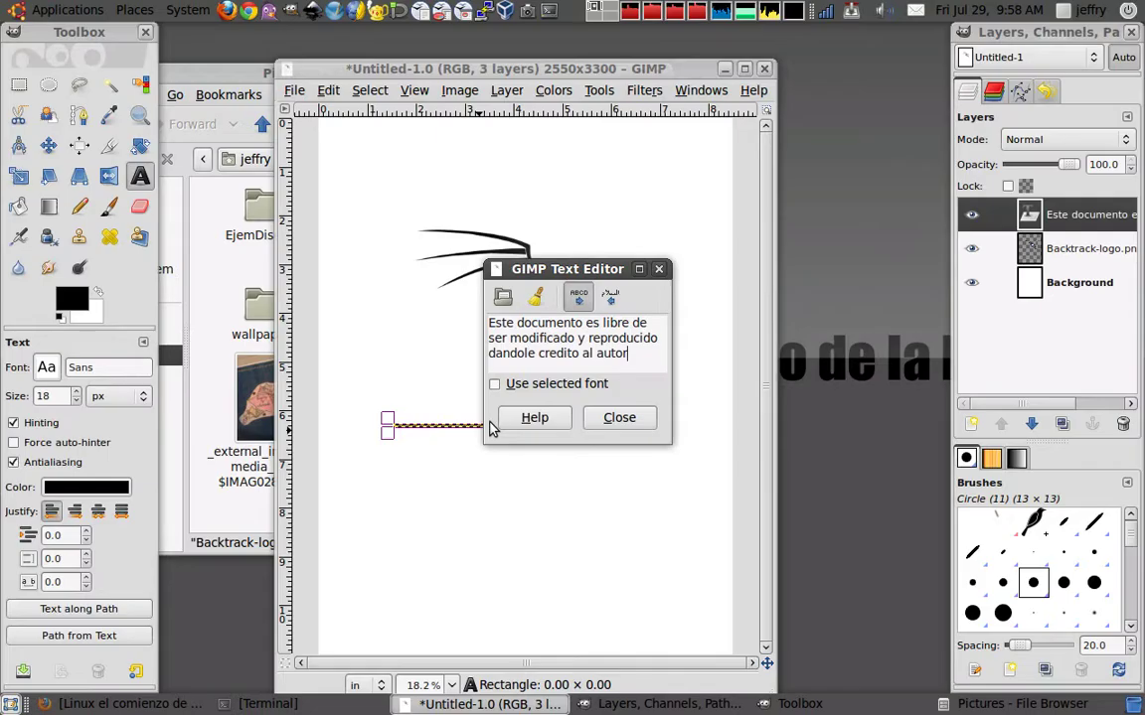
left_click(618, 418)
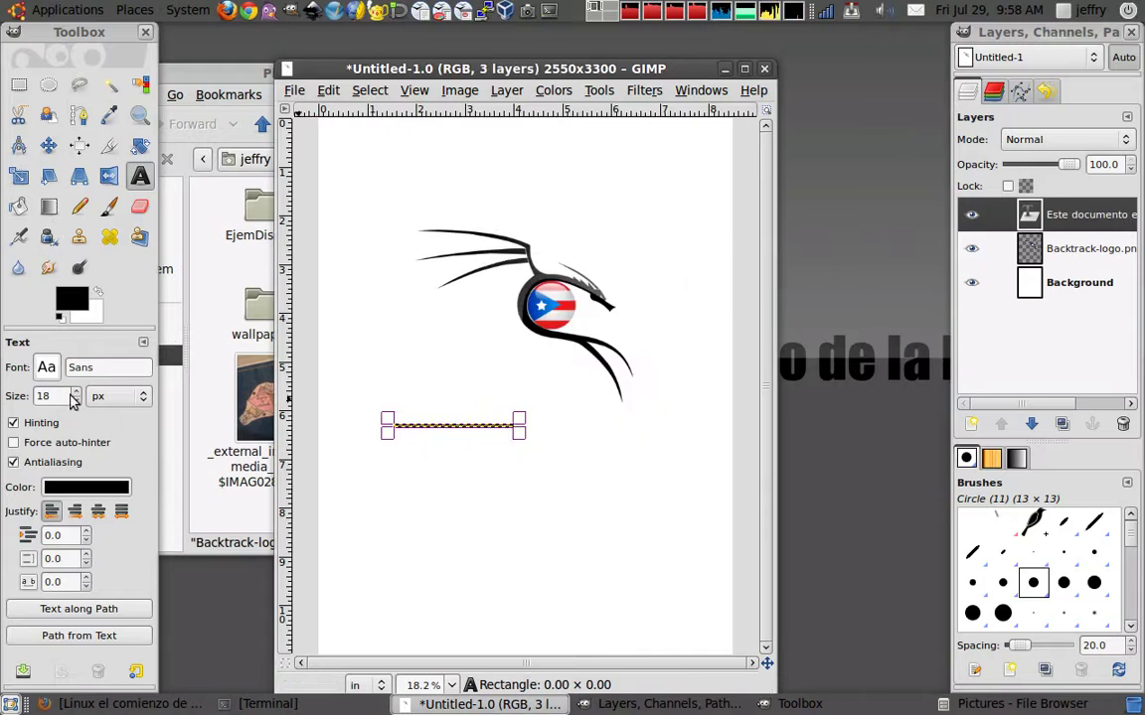
Step: Enlarge the text to 48 px so the whole line fits on the page
scroll(69, 398, "up", 15)
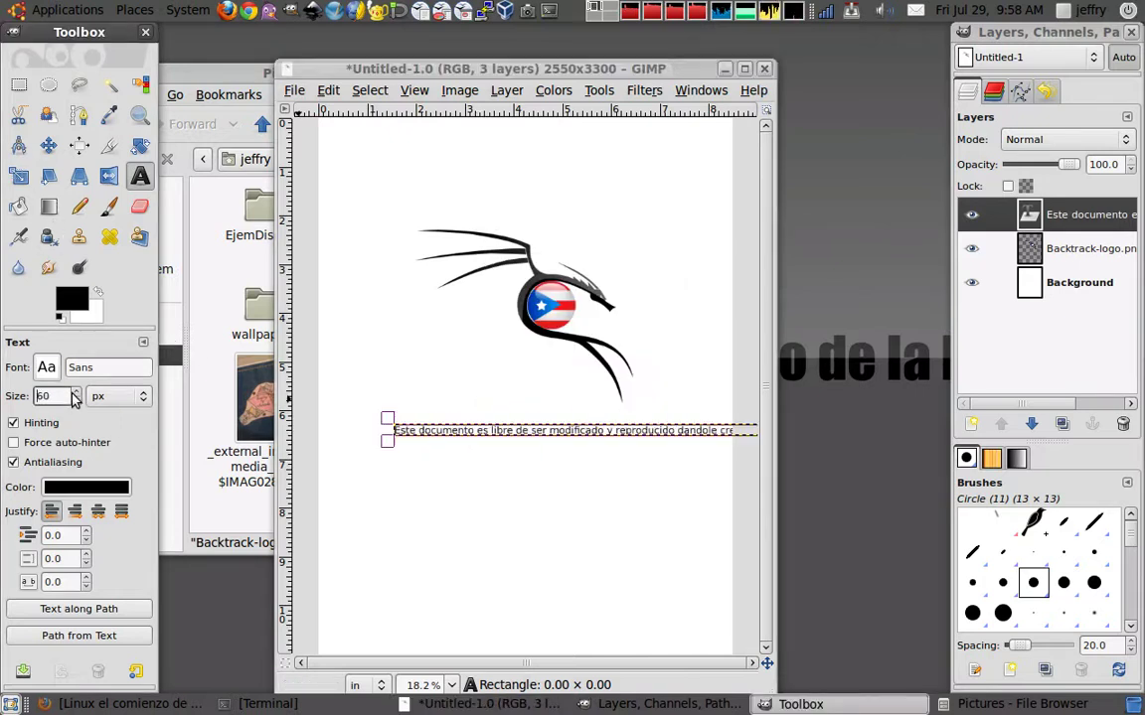
scroll(74, 398, "down", 2)
scroll(83, 401, "down", 10)
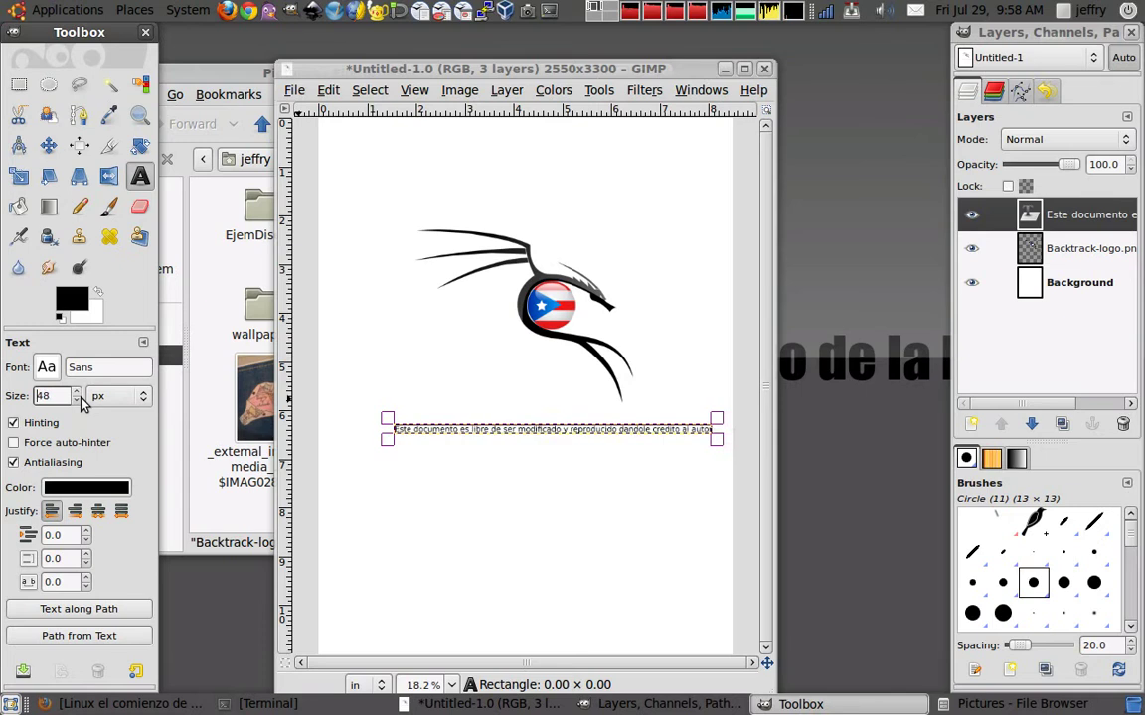
Step: Move the text line left and slightly up to centre it under the logo, and nudge the logo slightly left
left_click(49, 146)
left_click(473, 383)
left_click(554, 427)
left_click_drag(544, 437, 518, 425)
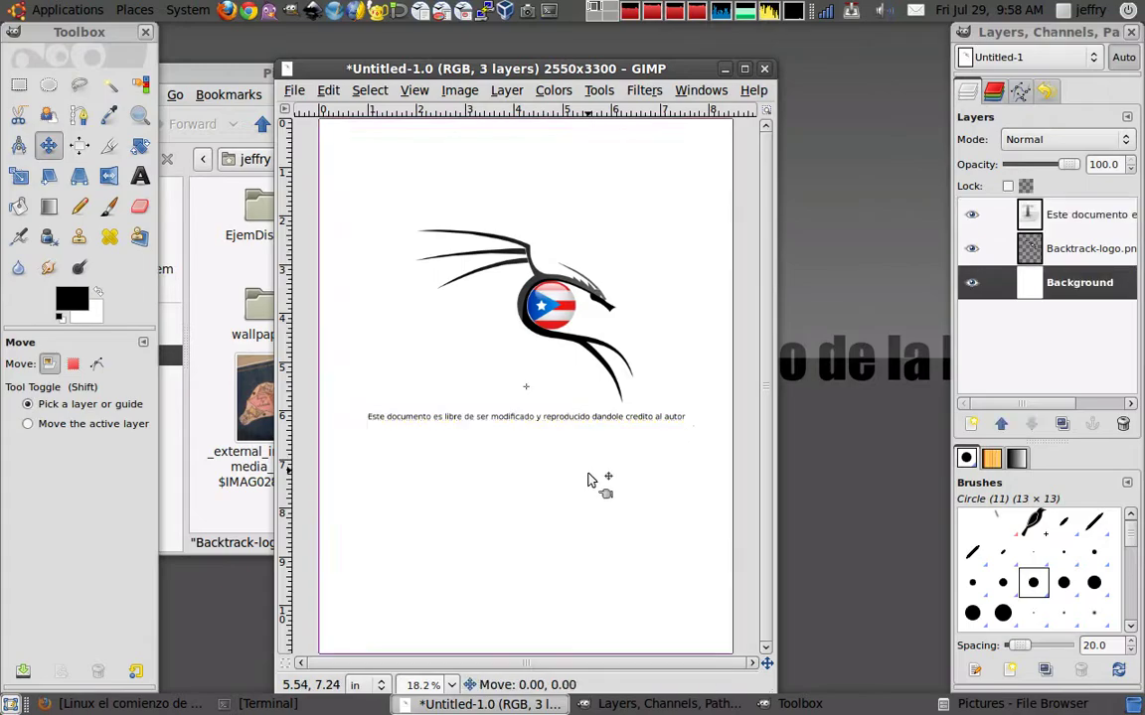
left_click_drag(532, 324, 535, 319)
left_click(534, 422)
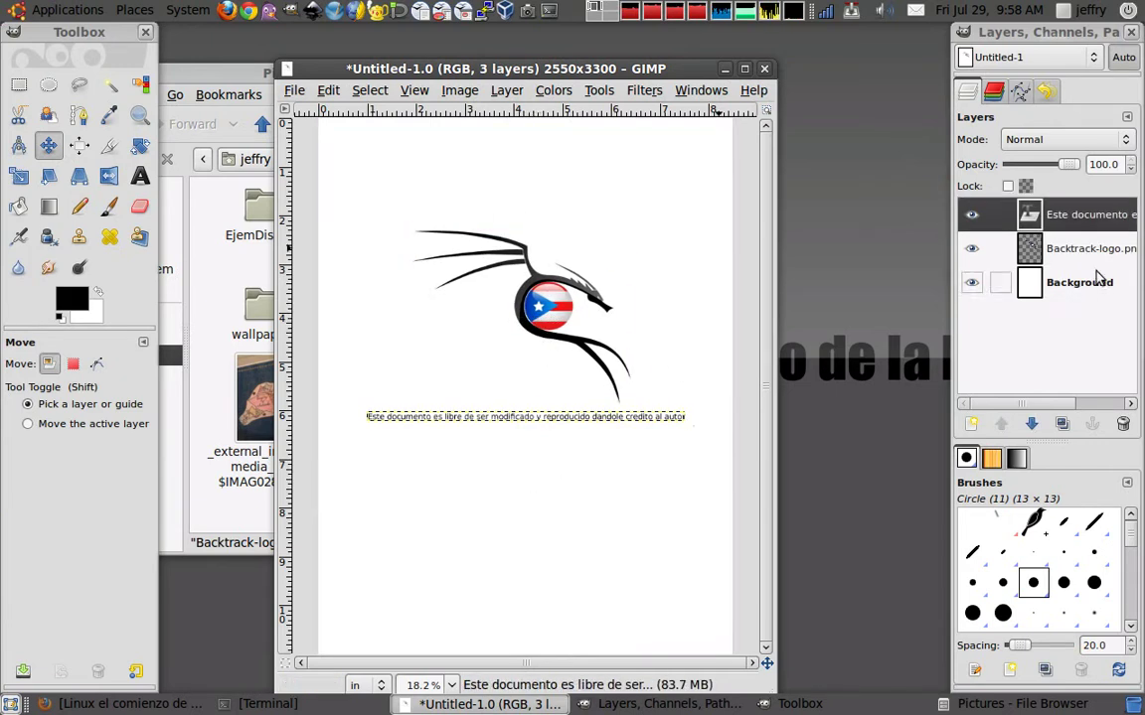
Step: Set the opacity of the text layer to 30 and of the Backtrack-logo.png layer to 25
left_click(1128, 171)
type("30")
key("Return")
left_click(1093, 246)
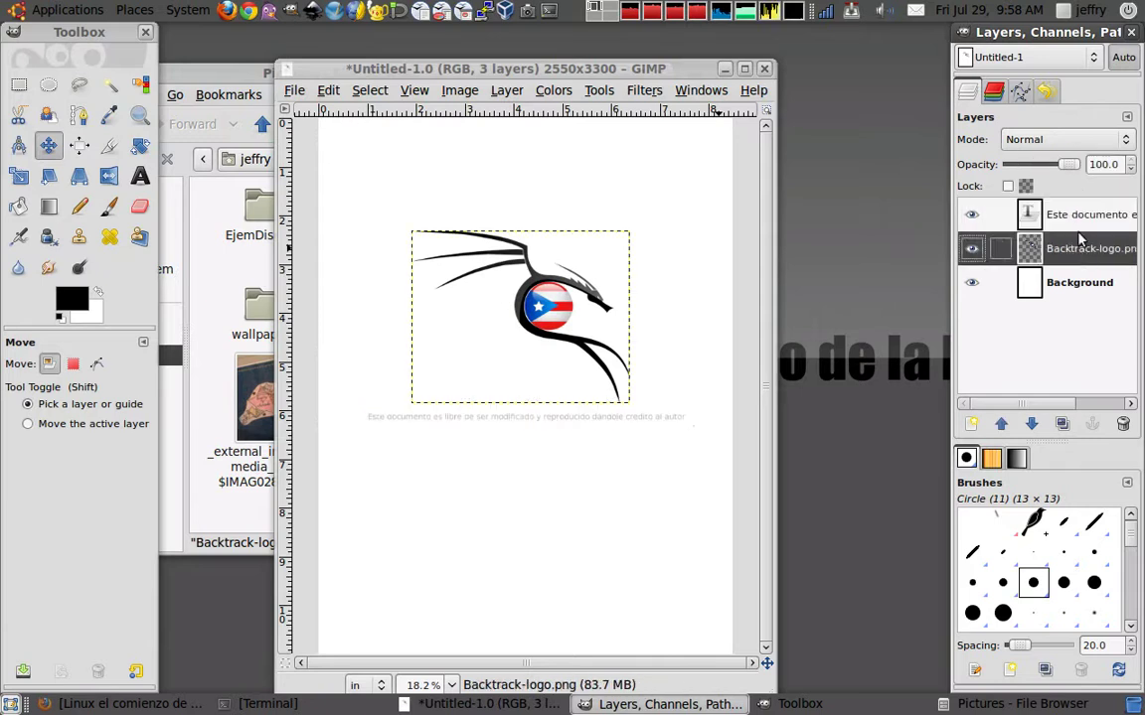
left_click(1128, 169)
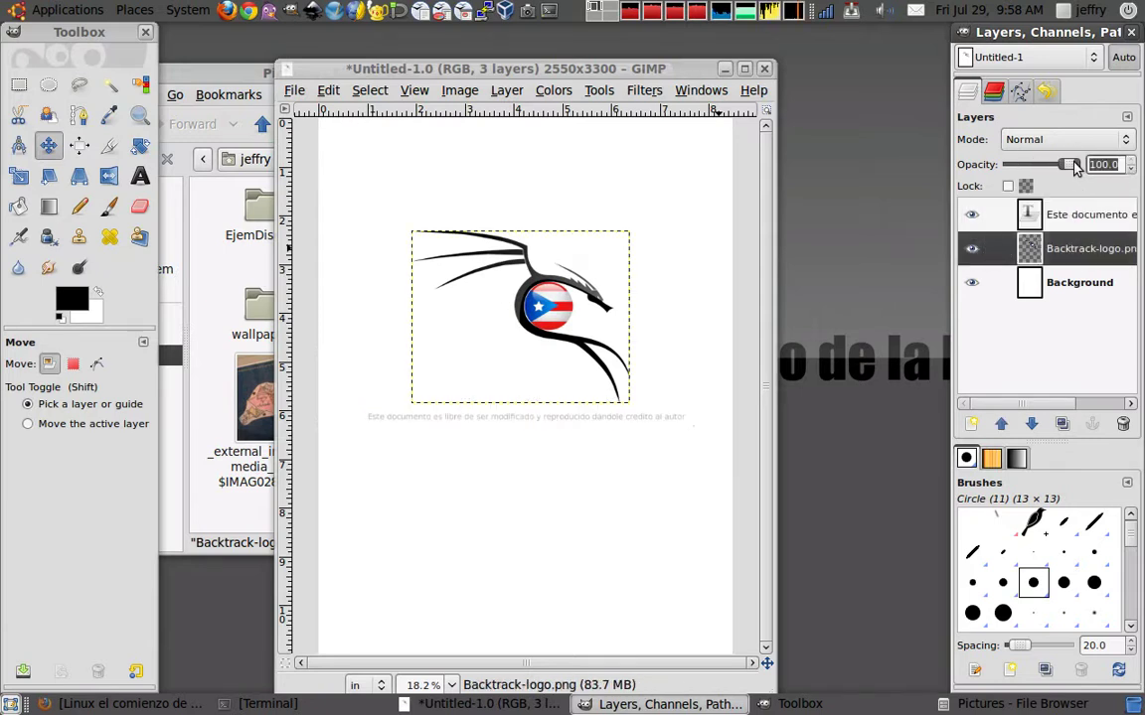
type("25")
key("Return")
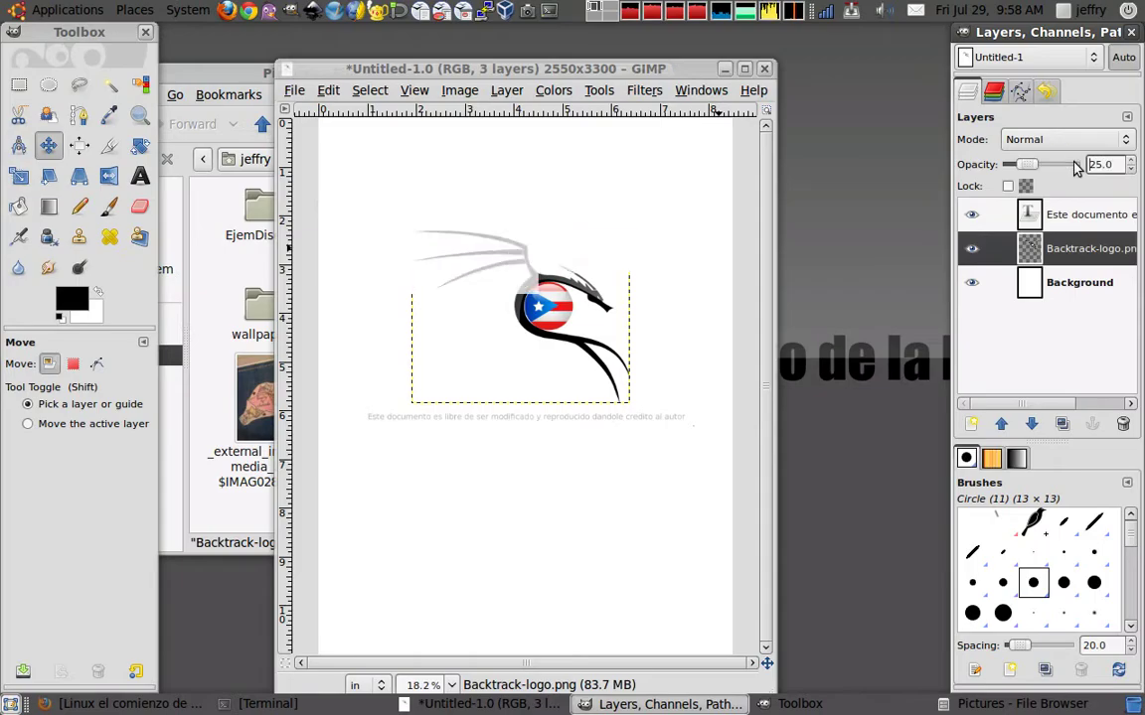
Step: Save the image in the home folder as the JPEG file Untitled.jpg, accepting the flattening export and the JPEG options
left_click(295, 90)
left_click(354, 278)
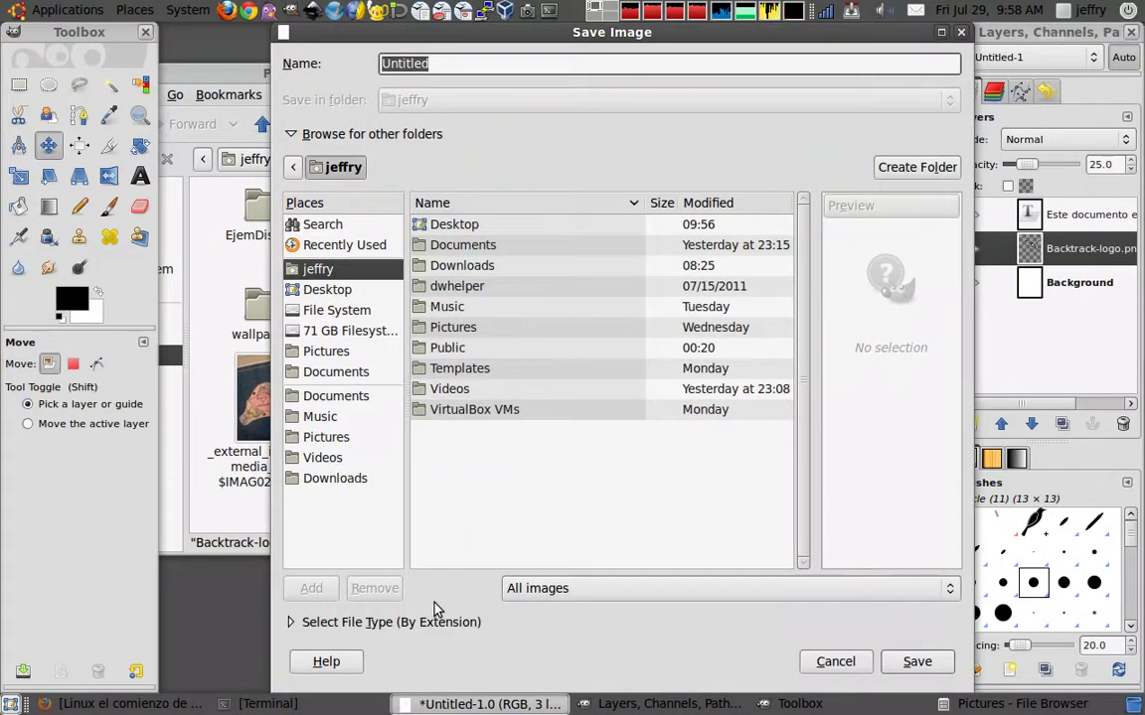
left_click(428, 623)
scroll(428, 623, "down", 5)
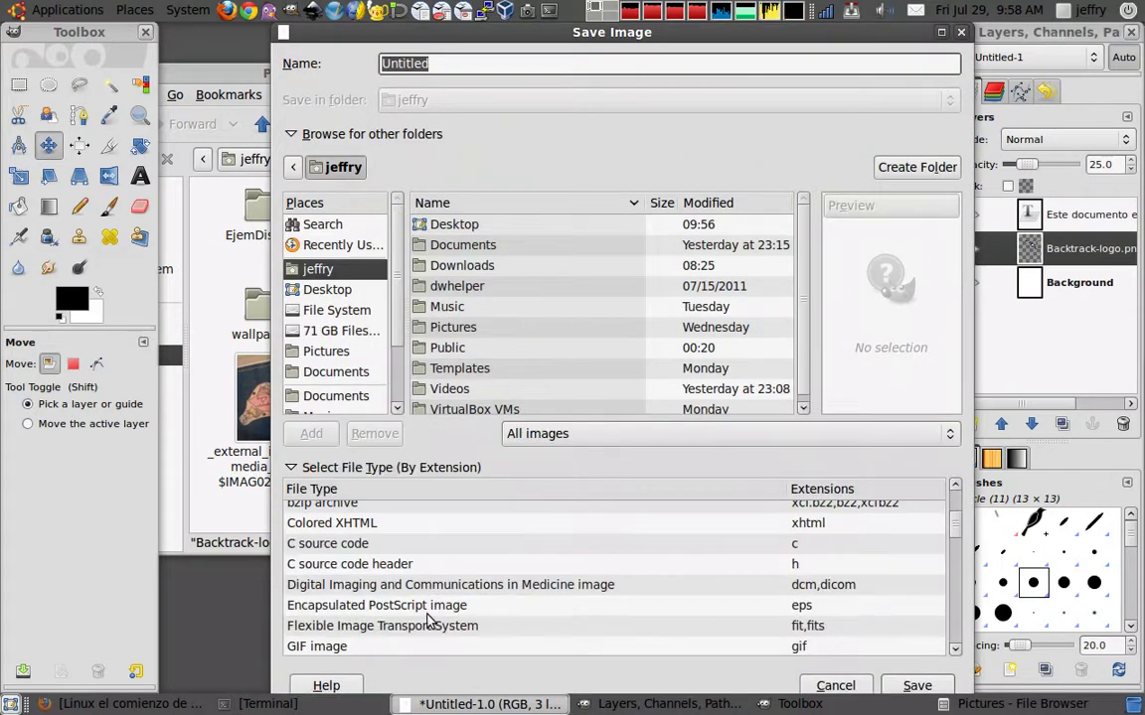
scroll(720, 601, "down", 2)
left_click(757, 570)
left_click(913, 682)
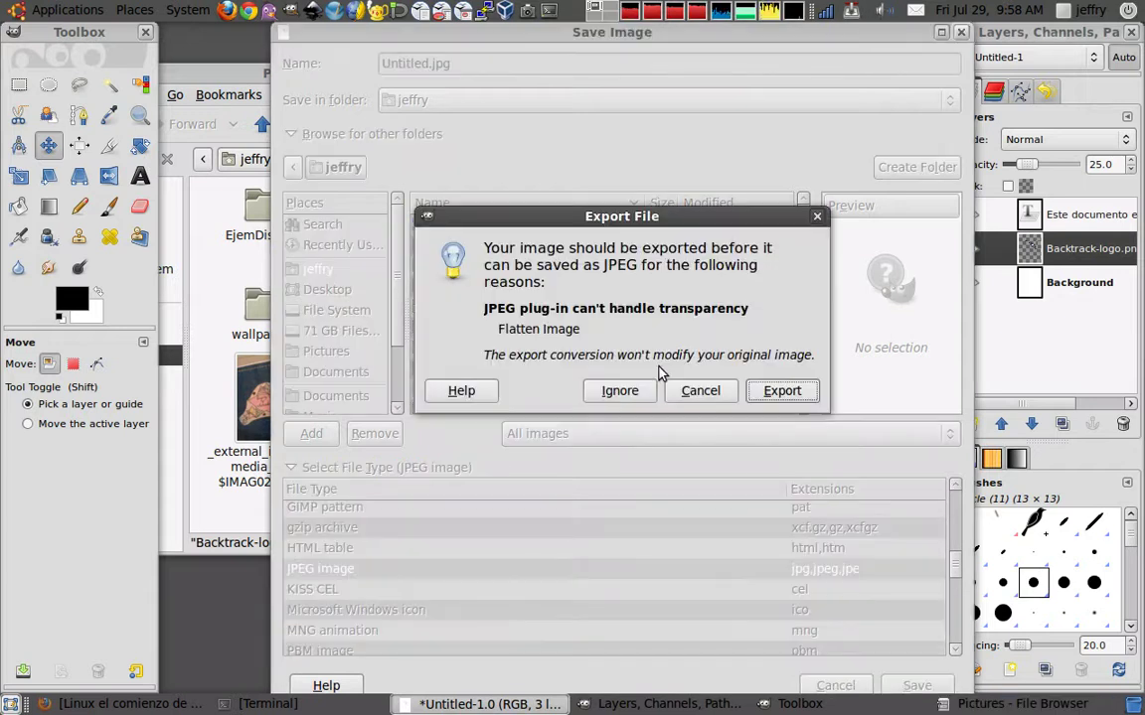
left_click(774, 393)
left_click(709, 415)
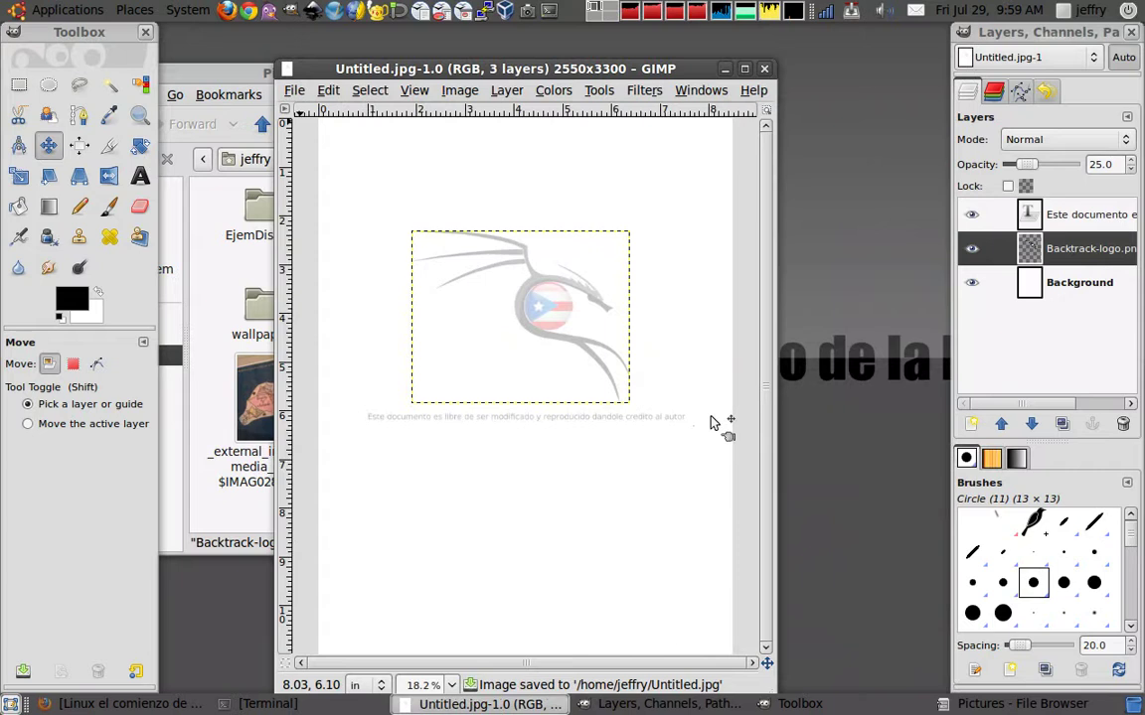
Step: Minimize the open windows and open the home folder in the file browser to find Untitled.jpg
left_click(725, 69)
left_click(619, 75)
left_click(182, 266)
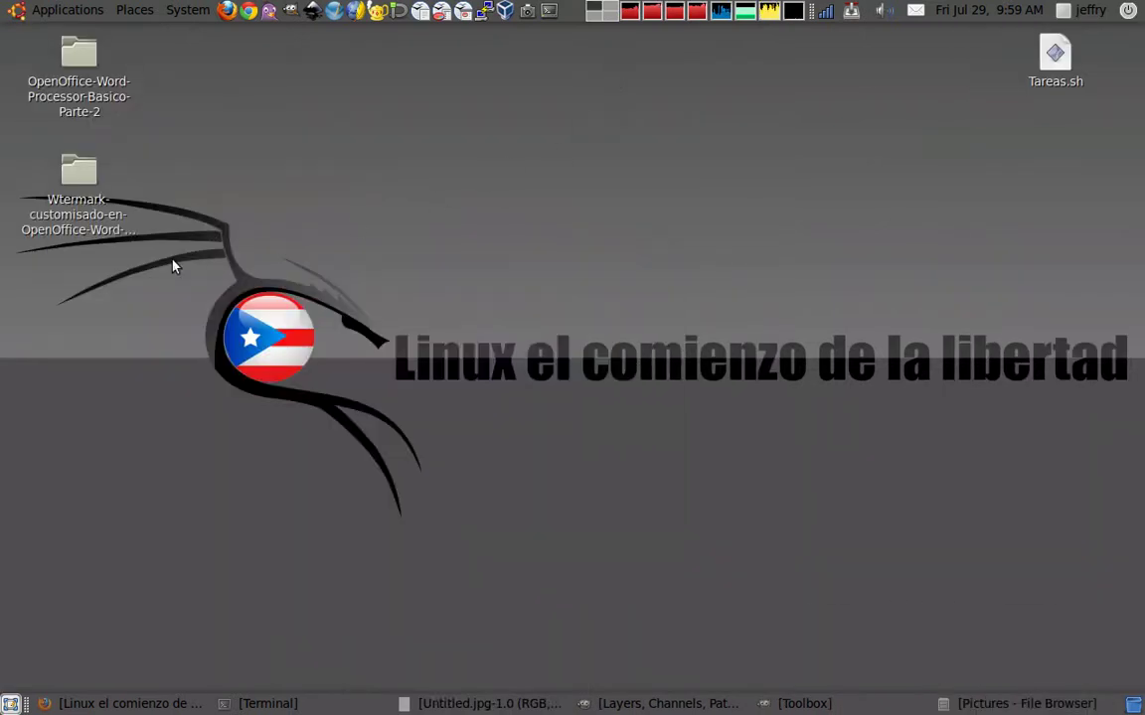
left_click(134, 10)
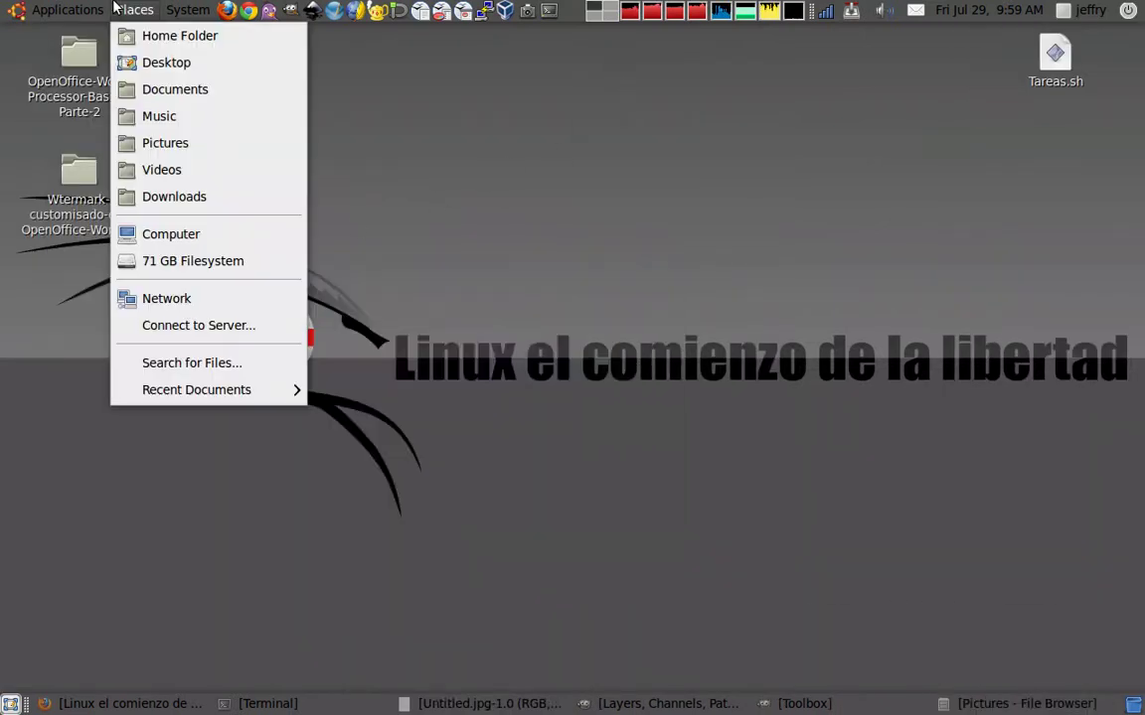
left_click(184, 39)
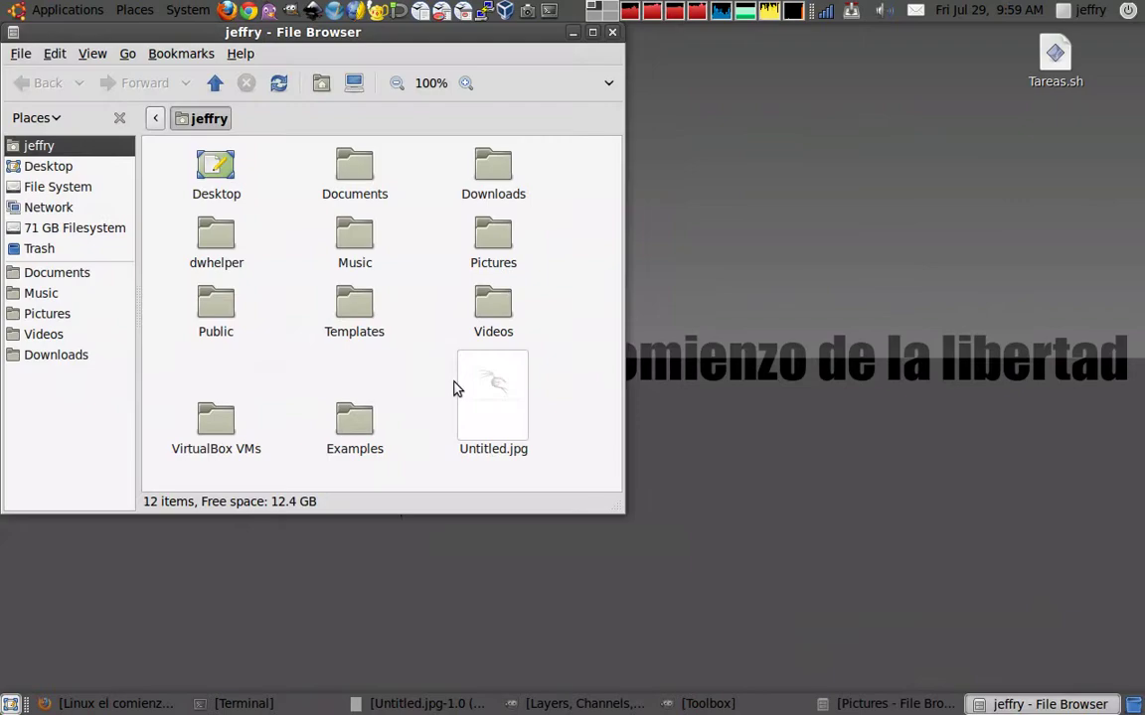
Step: Move Untitled.jpg from the home folder onto the desktop and start a new OpenOffice.org Writer text document
left_click_drag(487, 388, 81, 348)
left_click(613, 34)
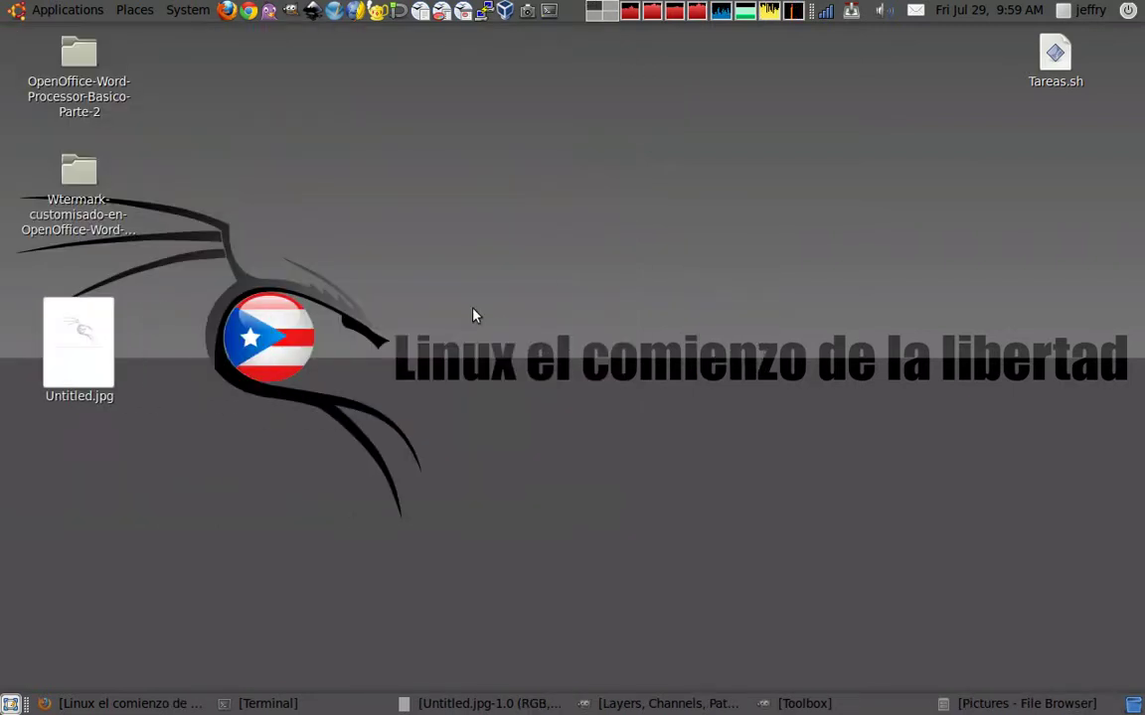
left_click(420, 11)
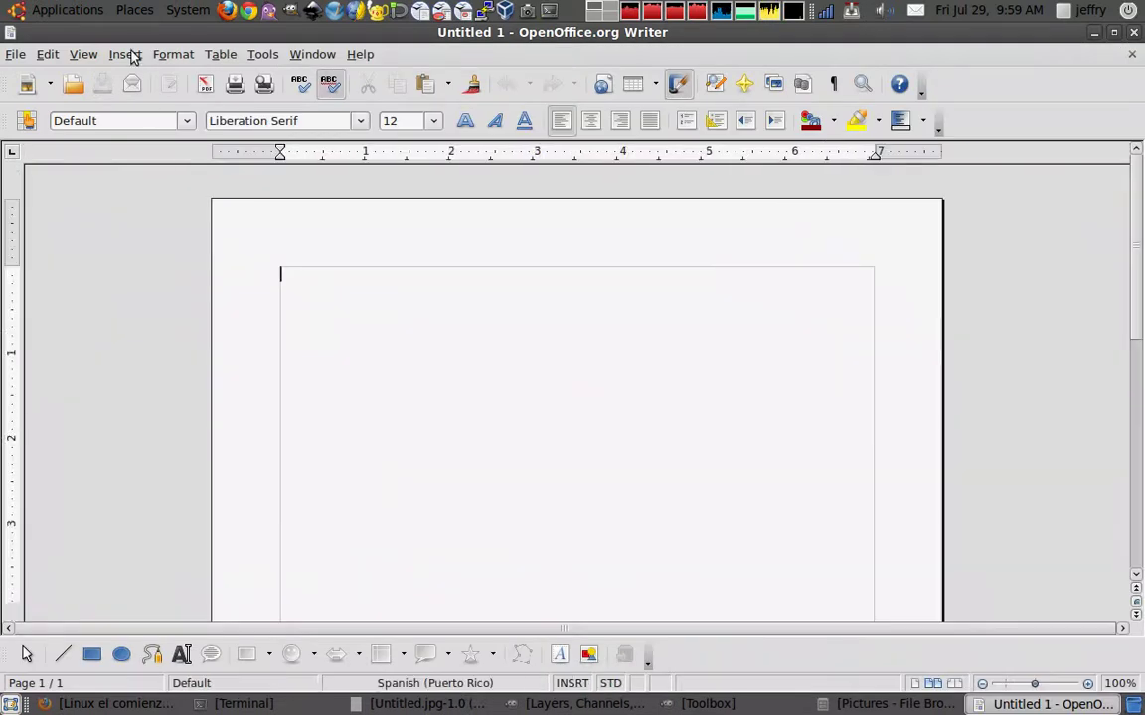
Step: Set the default page style's background to Graphic with the Position type anchored at the centre
left_click(173, 56)
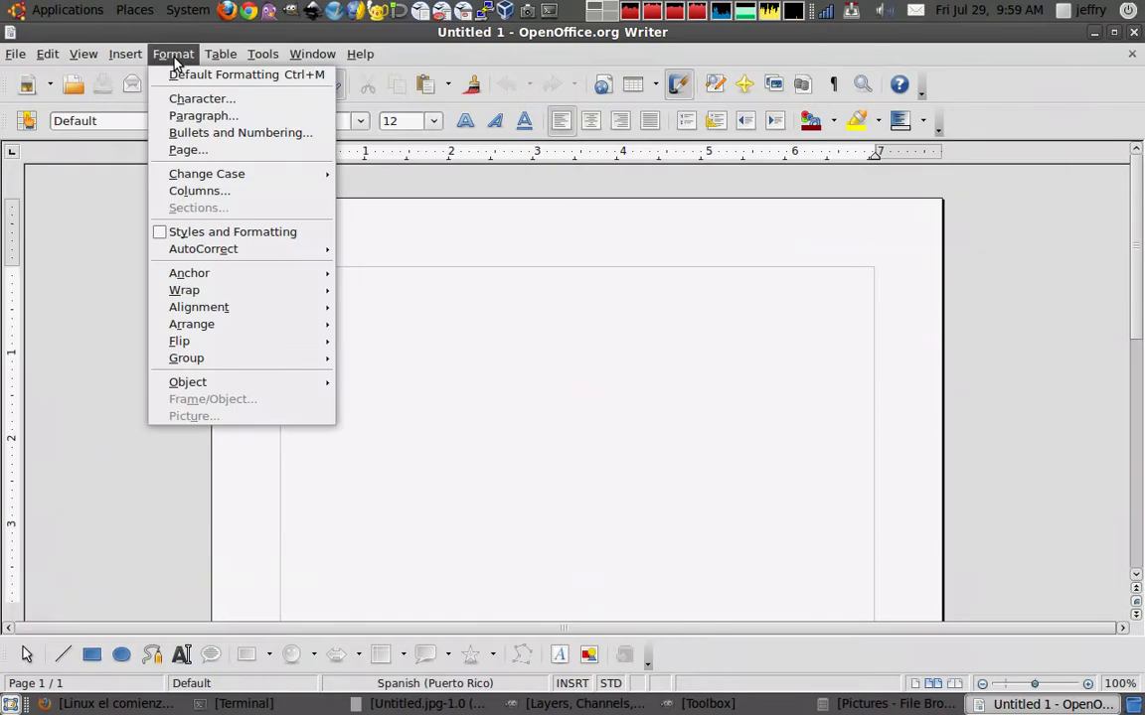
left_click(193, 150)
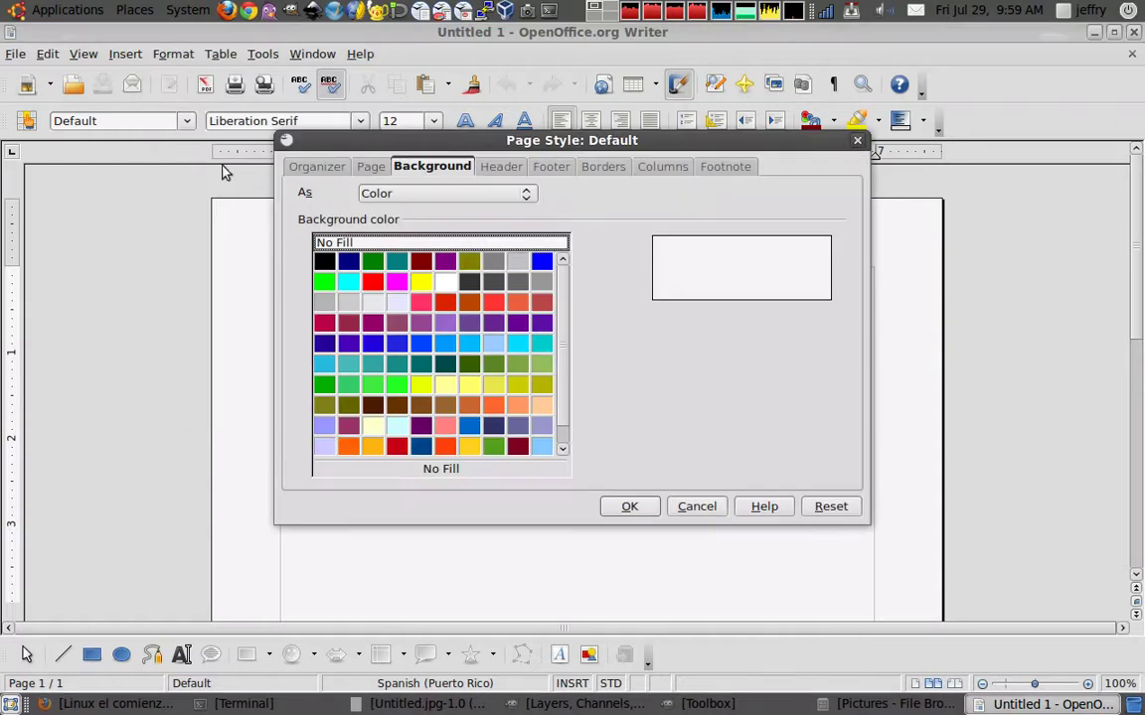
left_click(421, 192)
left_click(407, 226)
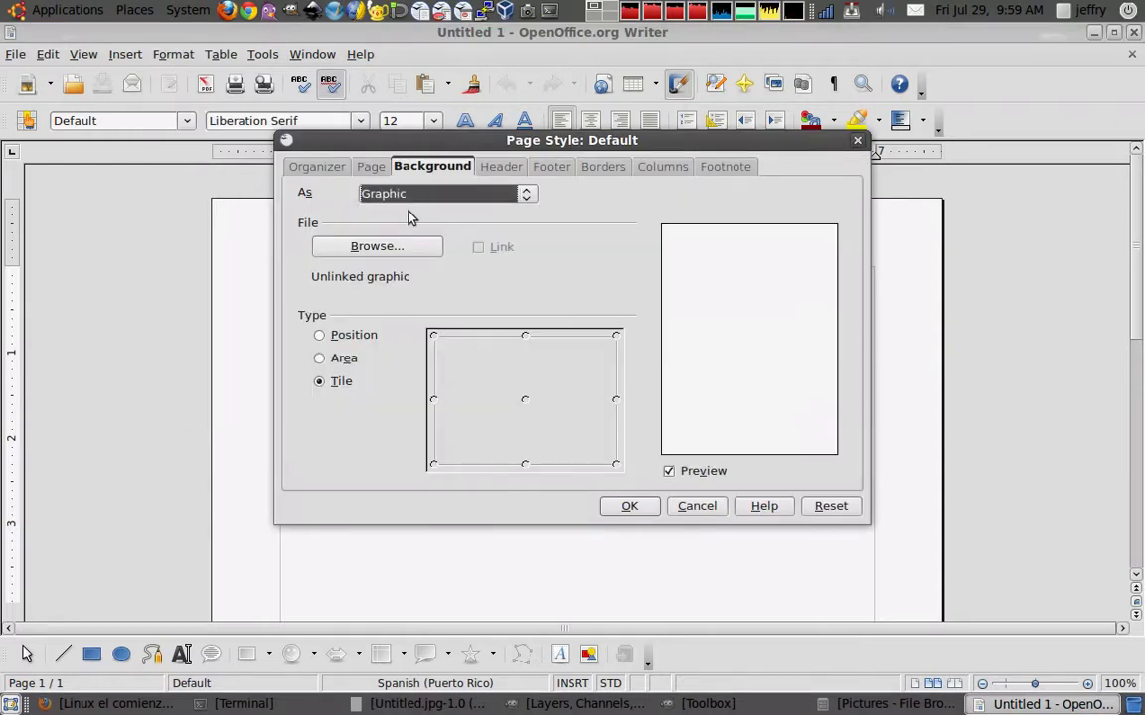
left_click(353, 337)
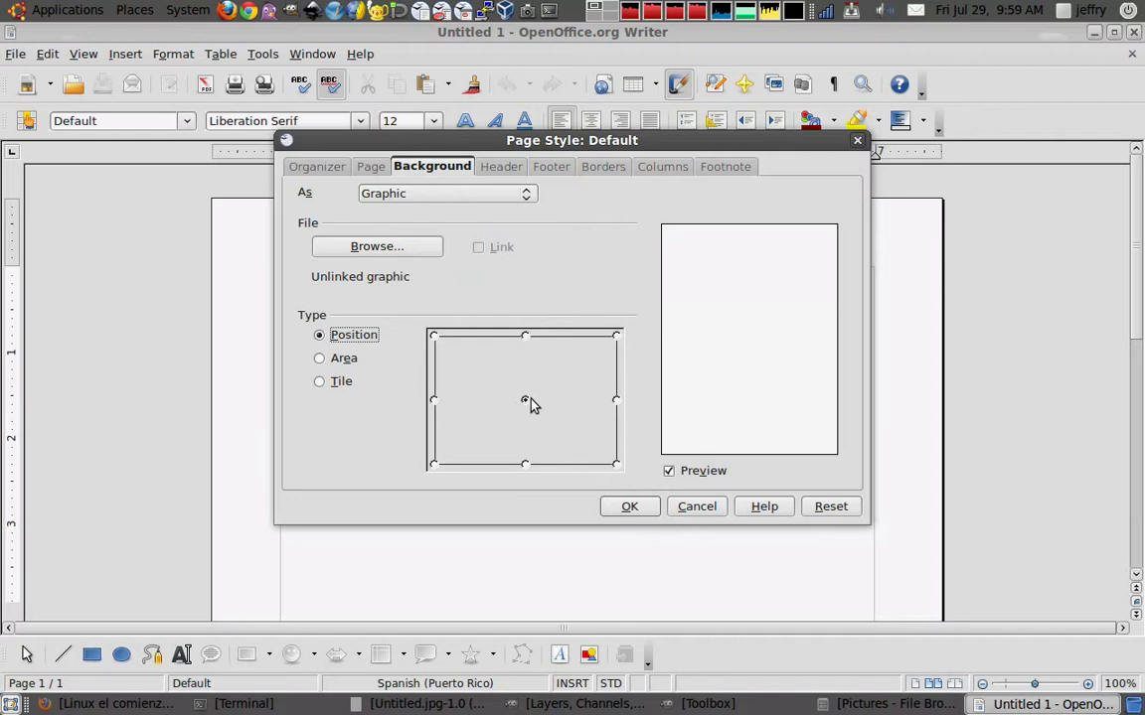
Step: Load Untitled.jpg from the desktop as the background graphic and apply the page style
left_click(427, 255)
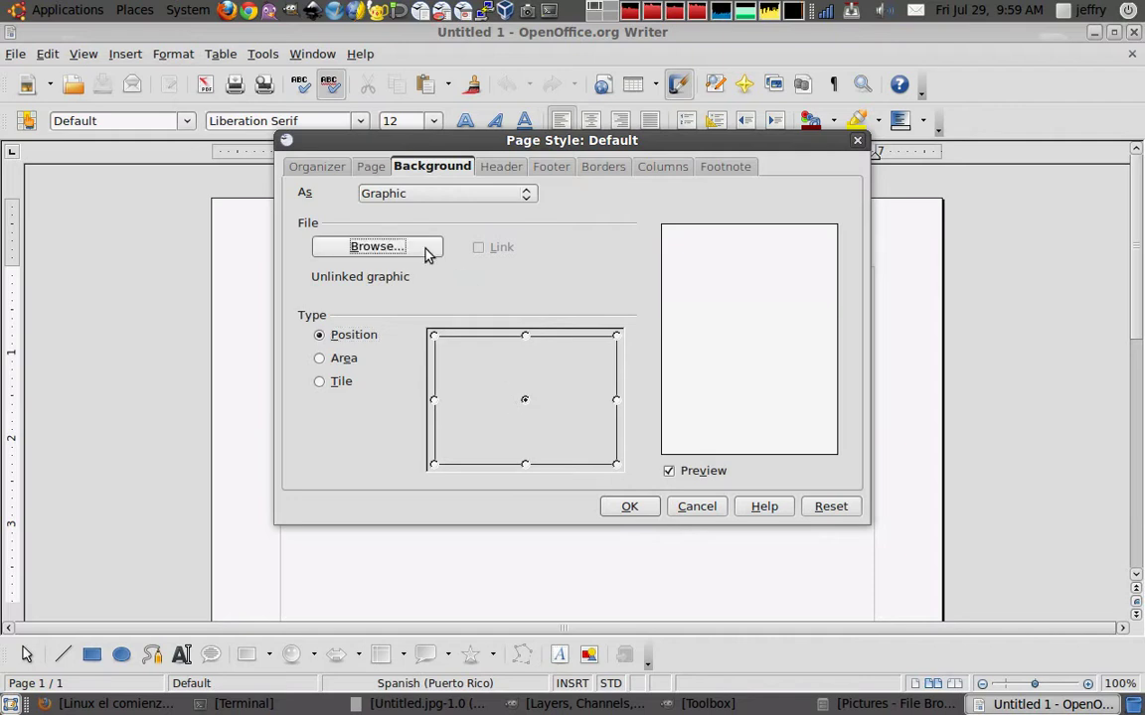
left_click(298, 195)
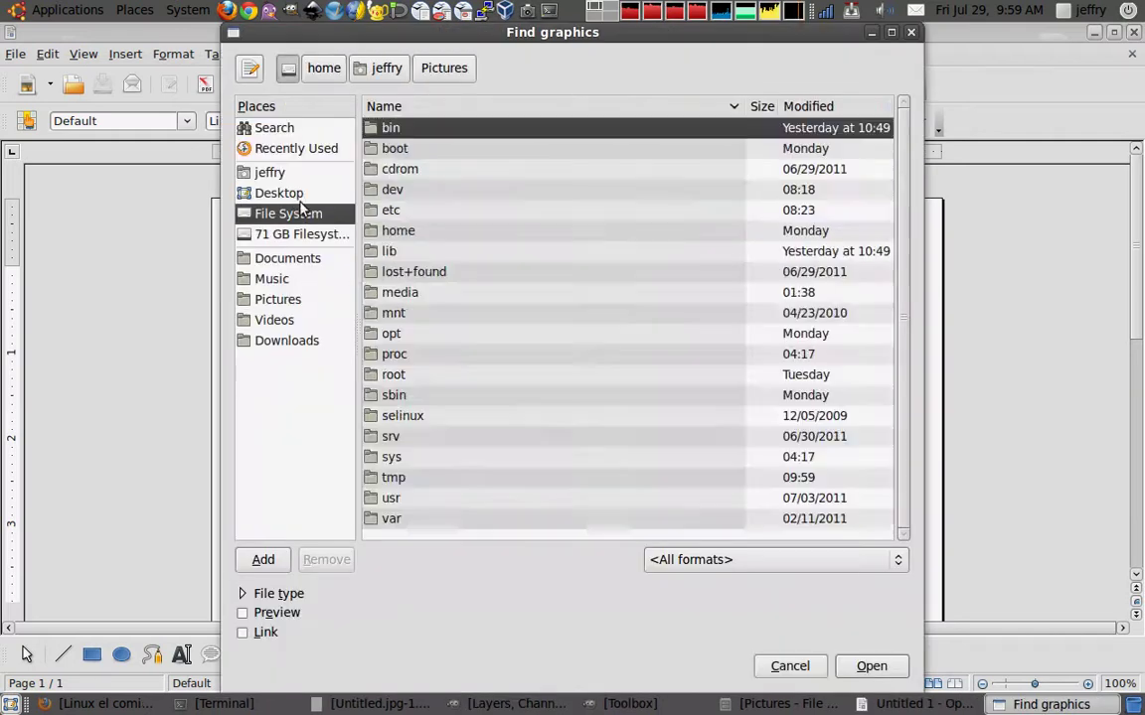
left_click(415, 177)
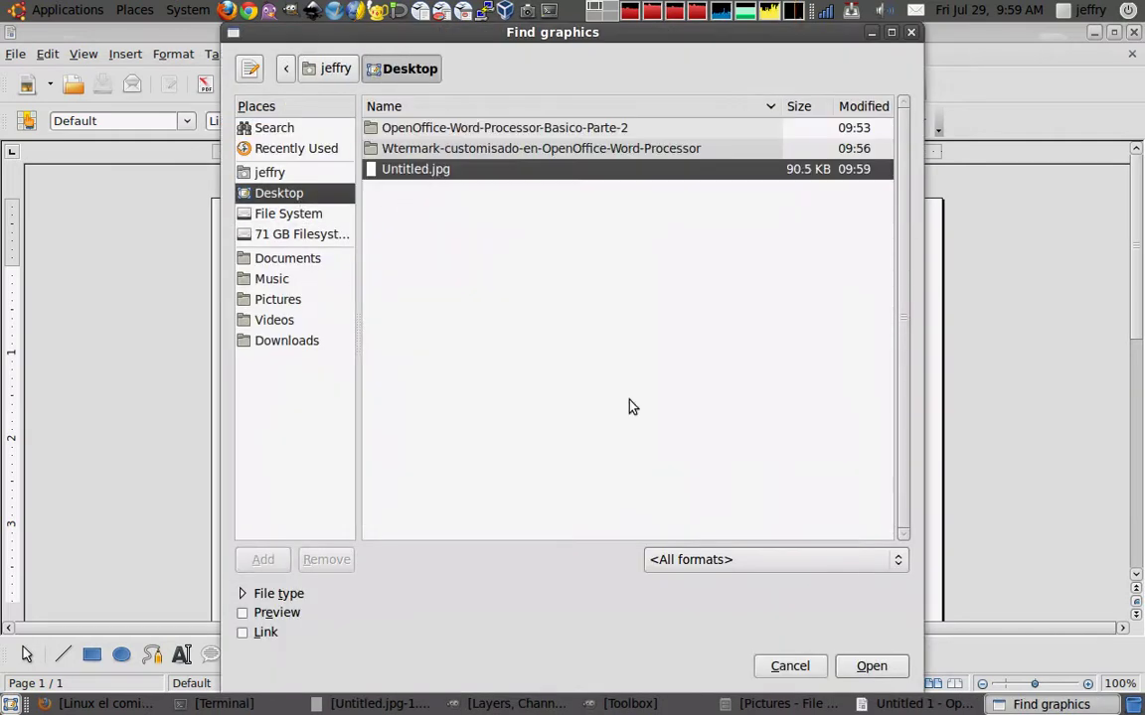
left_click(795, 665)
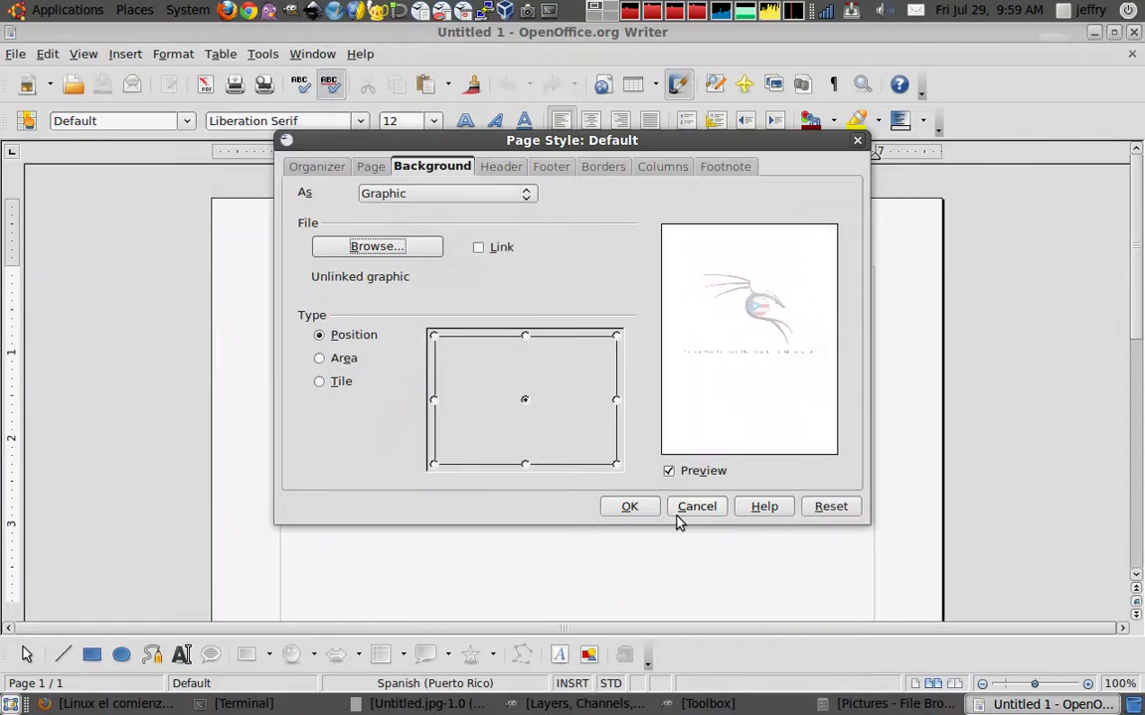
left_click(629, 506)
Step: Examine how the logo-and-text watermark sits across the whole page
scroll(378, 408, "down", 4)
scroll(376, 406, "down", 5)
scroll(376, 406, "up", 4)
scroll(376, 406, "up", 2)
scroll(596, 447, "down", 3)
scroll(616, 456, "down", 2)
scroll(747, 428, "up", 6)
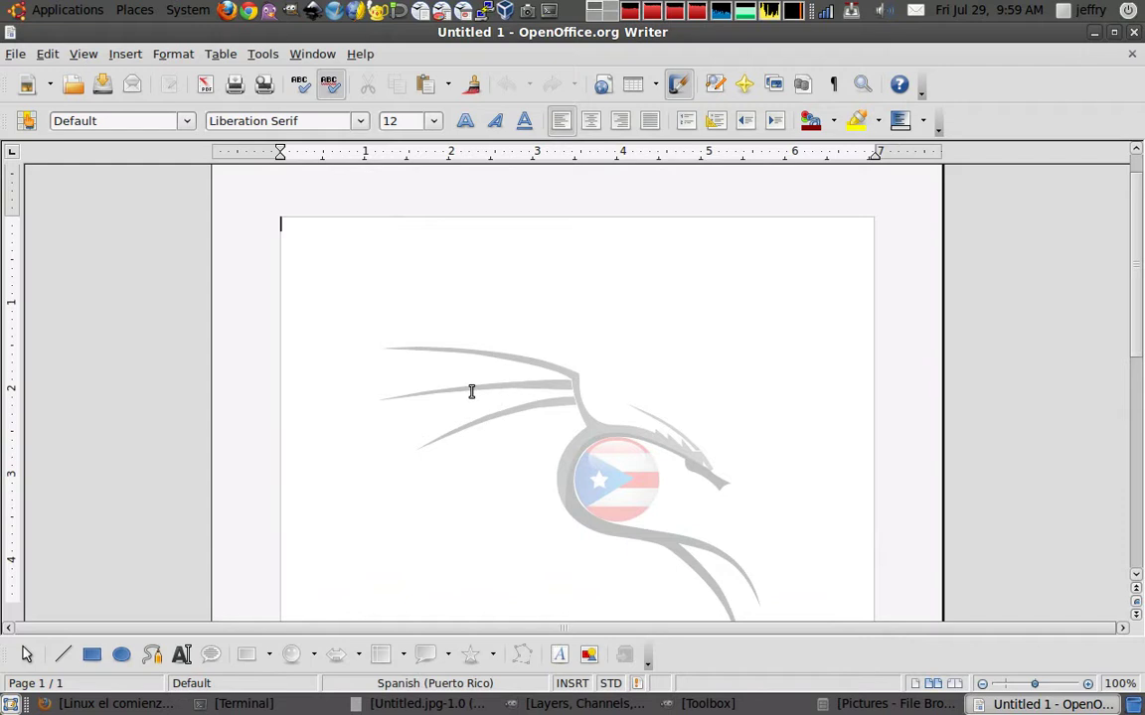
Step: Enter three spaced-out lines of repeated letter d as sample text, with the lower two running over the watermark
type("dddddddddddddddddddddddddddddddd")
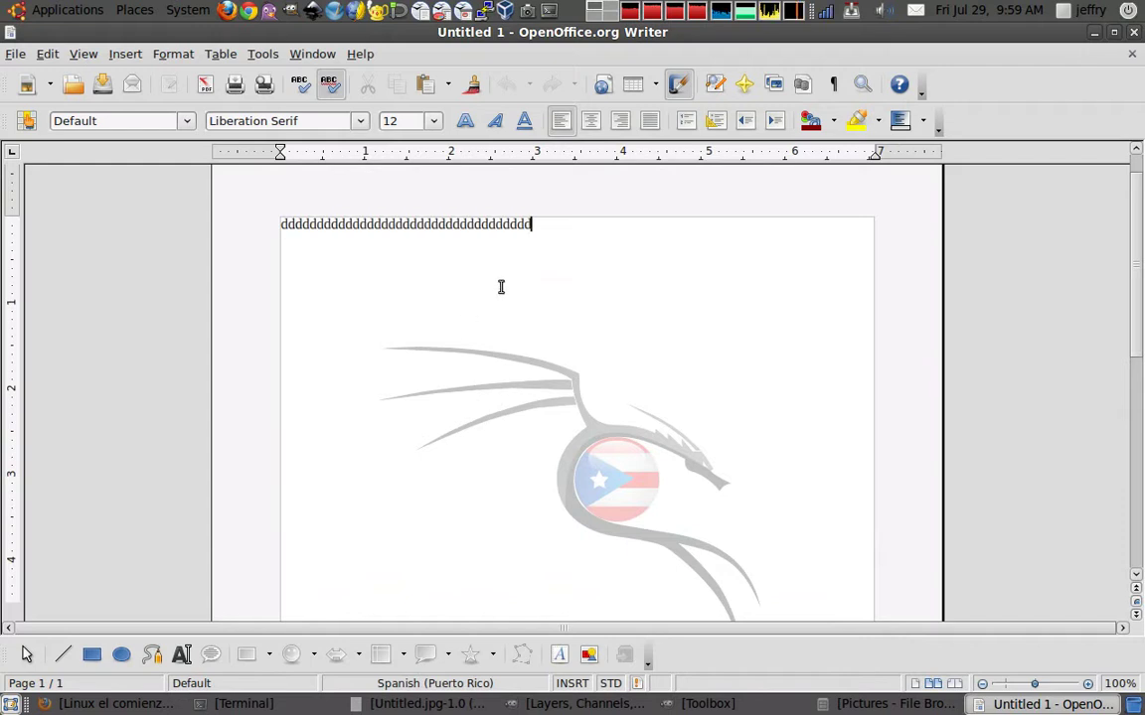
key("Return")
type("dddddddddddddddddddddddddddddddddddddddddddddddddd")
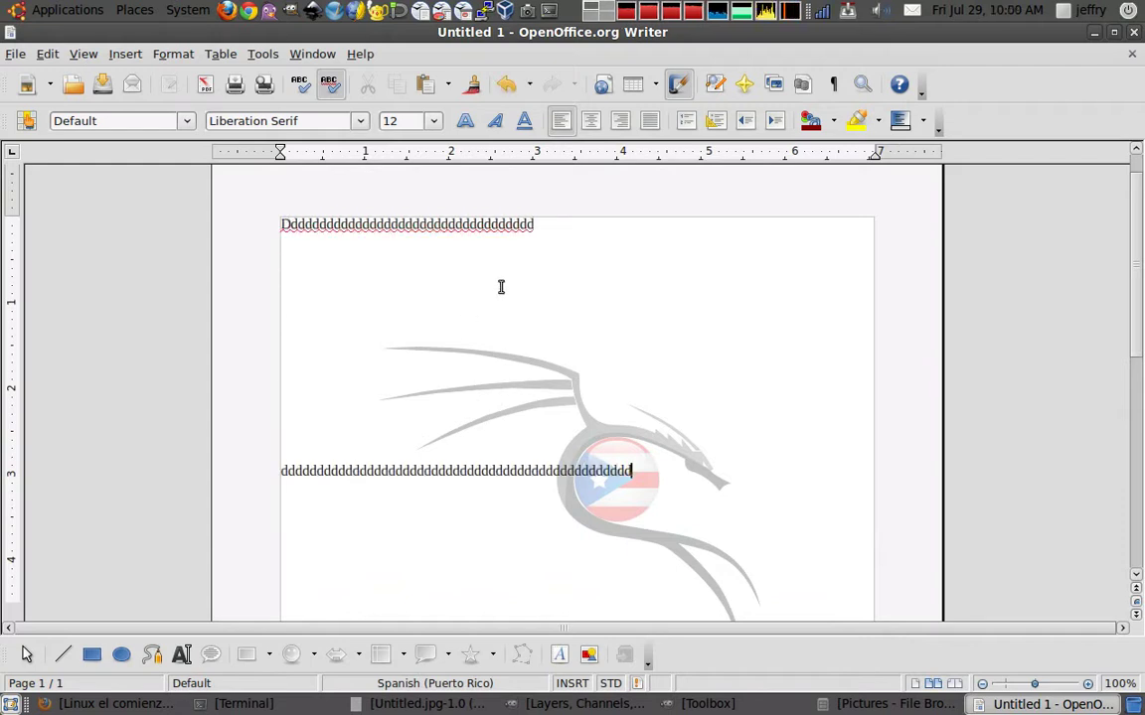
key("Return")
type("ddddddddddddddddddddddddddddddddddddddddddddddd")
scroll(501, 287, "down", 2)
scroll(451, 259, "up", 2)
scroll(298, 261, "up", 1)
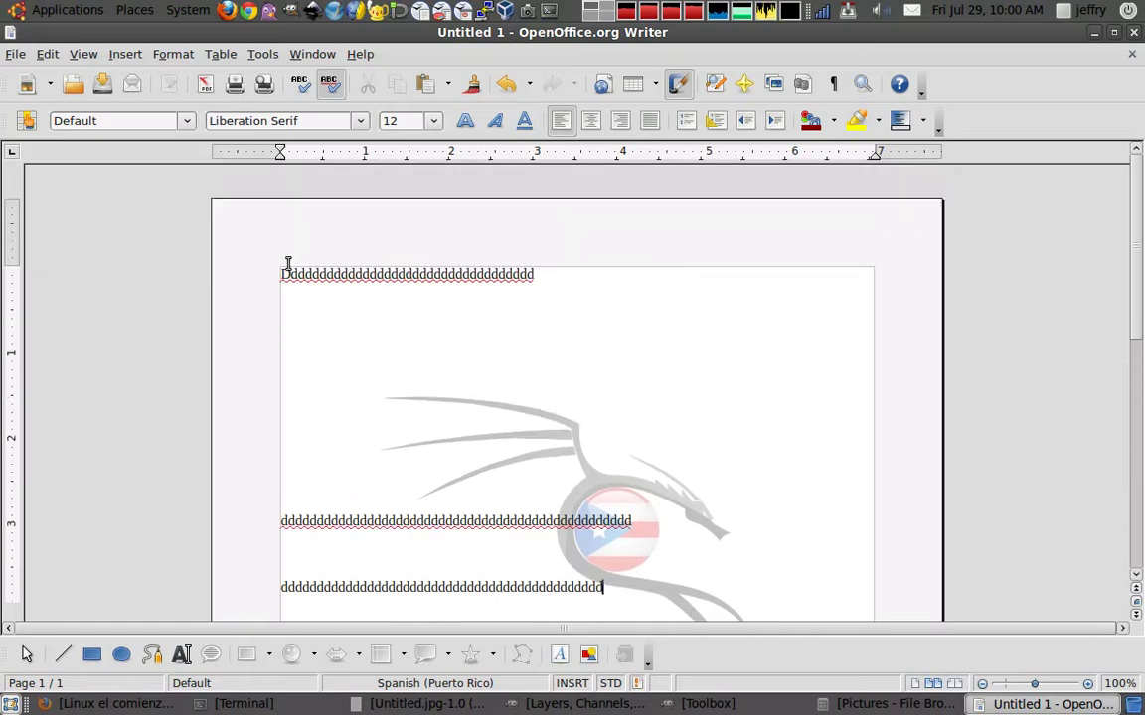
Step: Export the document to the desktop as a PDF named Untitled 1
left_click(203, 84)
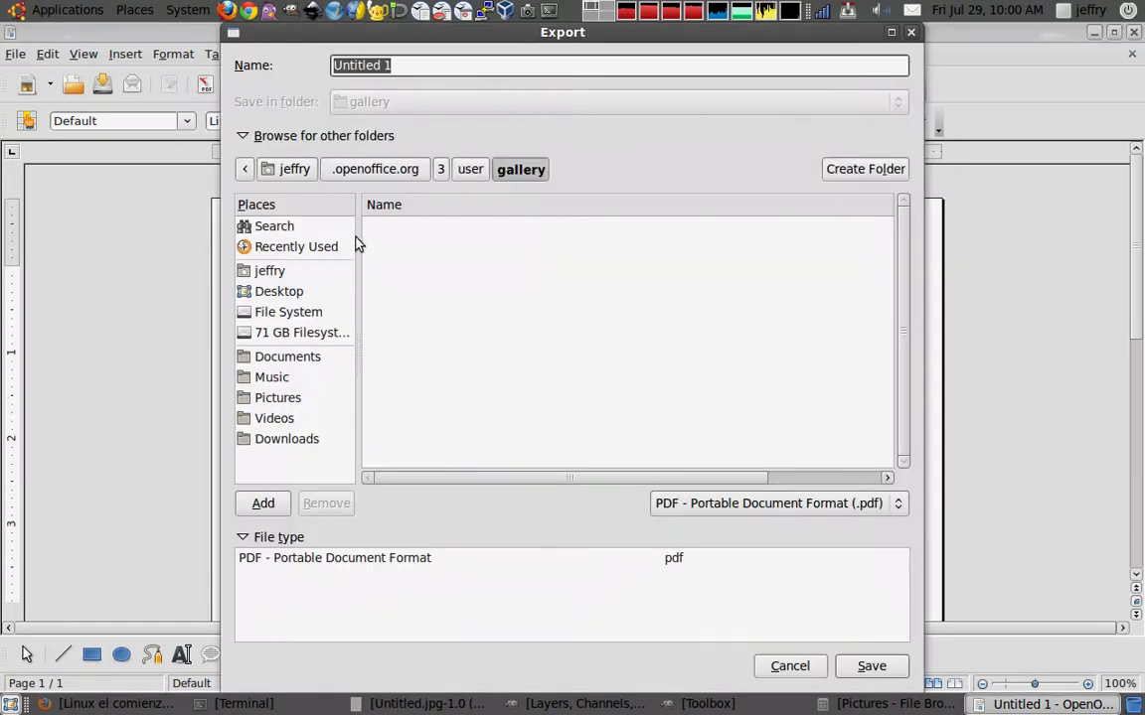
left_click(288, 292)
left_click(873, 666)
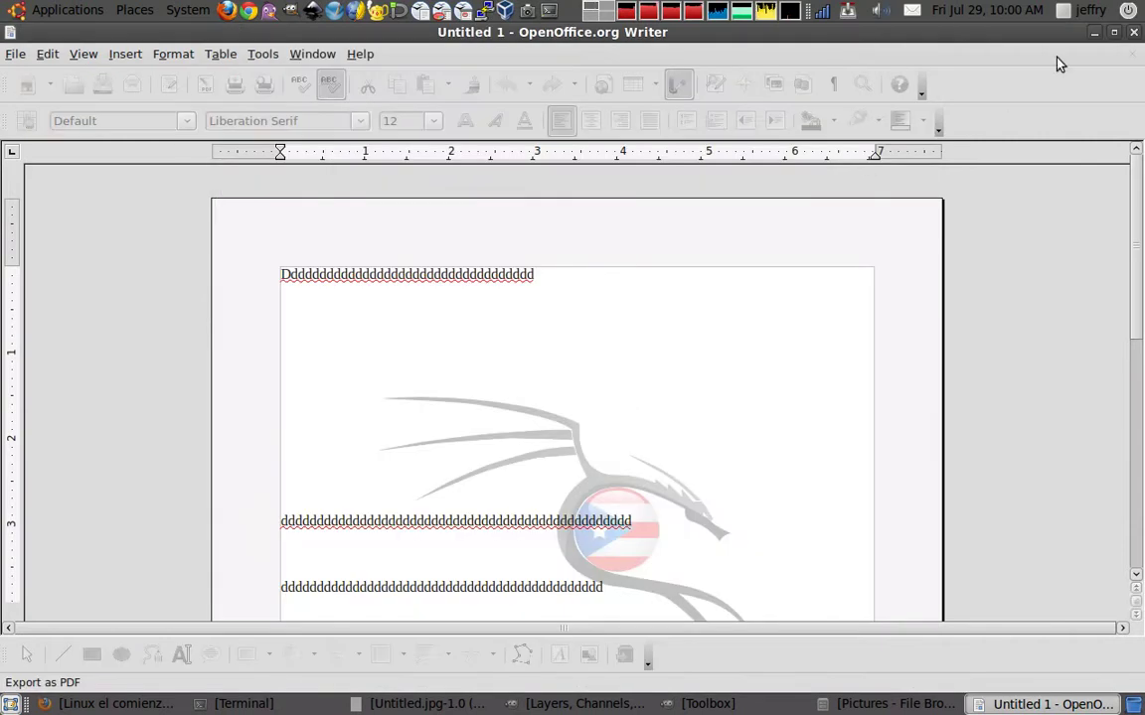
Step: Open Untitled 1.pdf from the desktop, examine the watermark behind the text over the full page, and close the viewer
left_click(1094, 33)
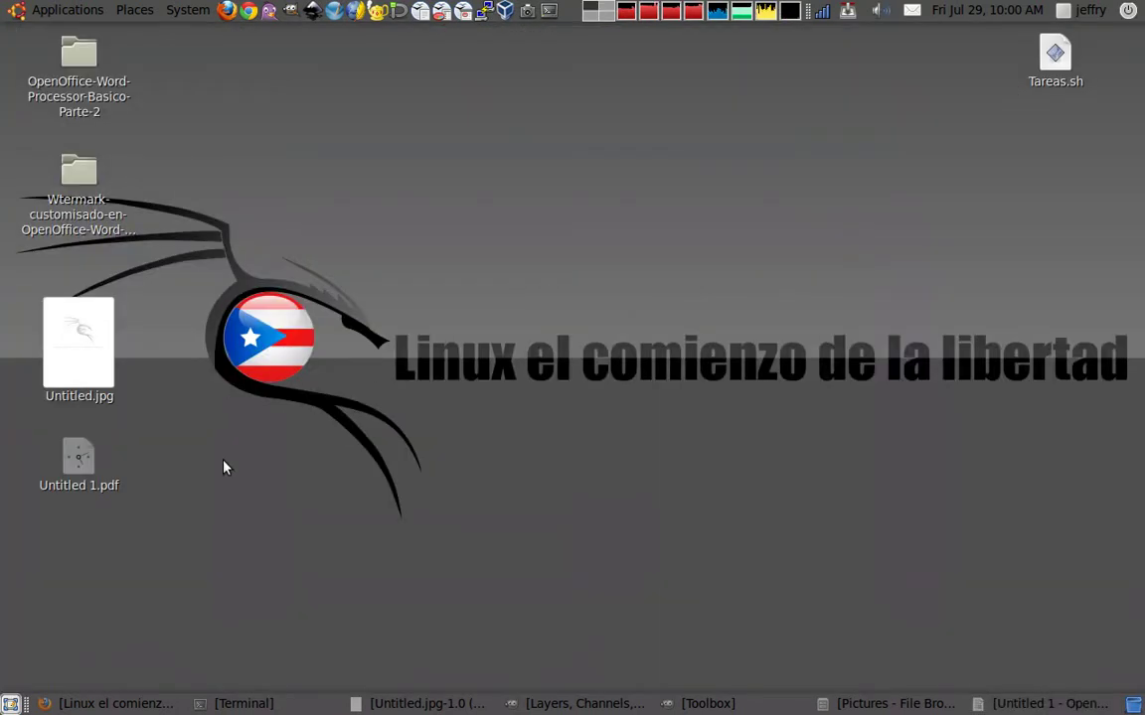
double_click(125, 485)
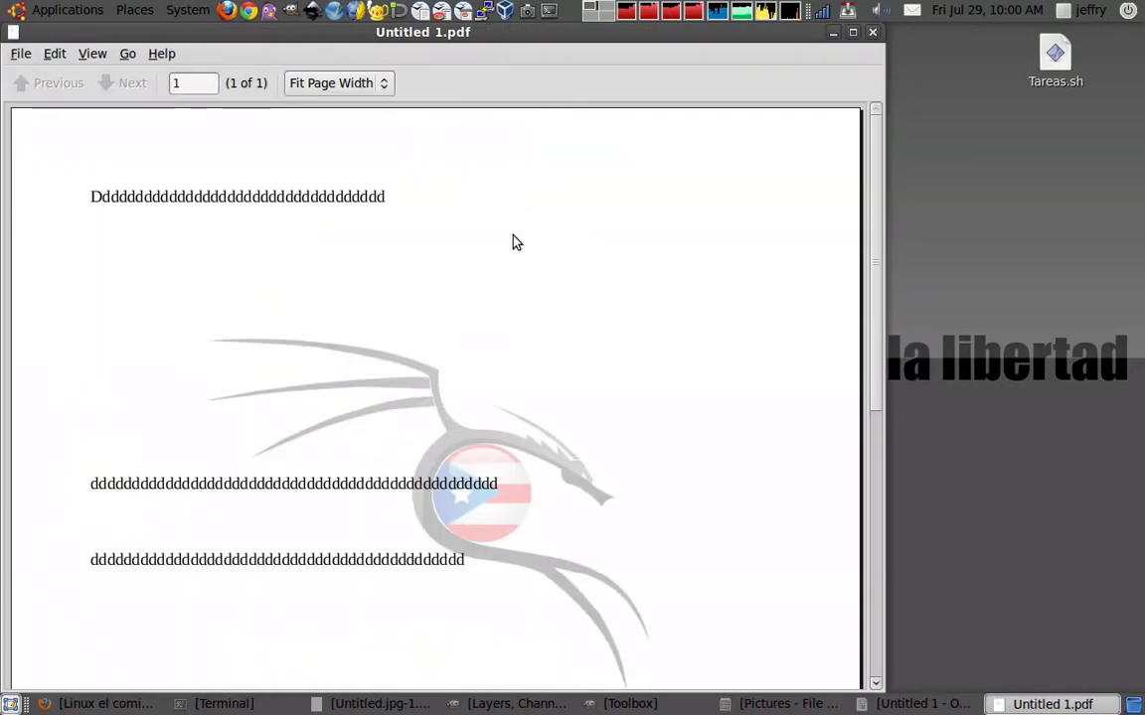
scroll(513, 242, "down", 3)
scroll(513, 241, "down", 5)
scroll(434, 309, "up", 8)
scroll(398, 366, "down", 3)
scroll(402, 363, "up", 3)
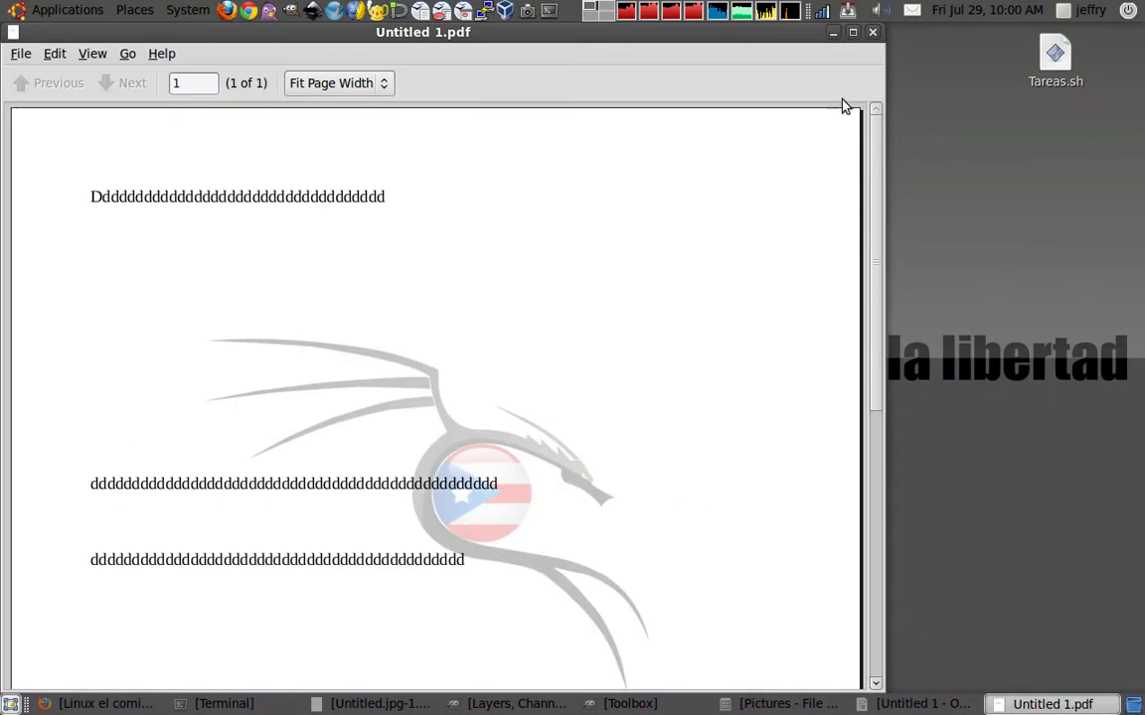
left_click(871, 33)
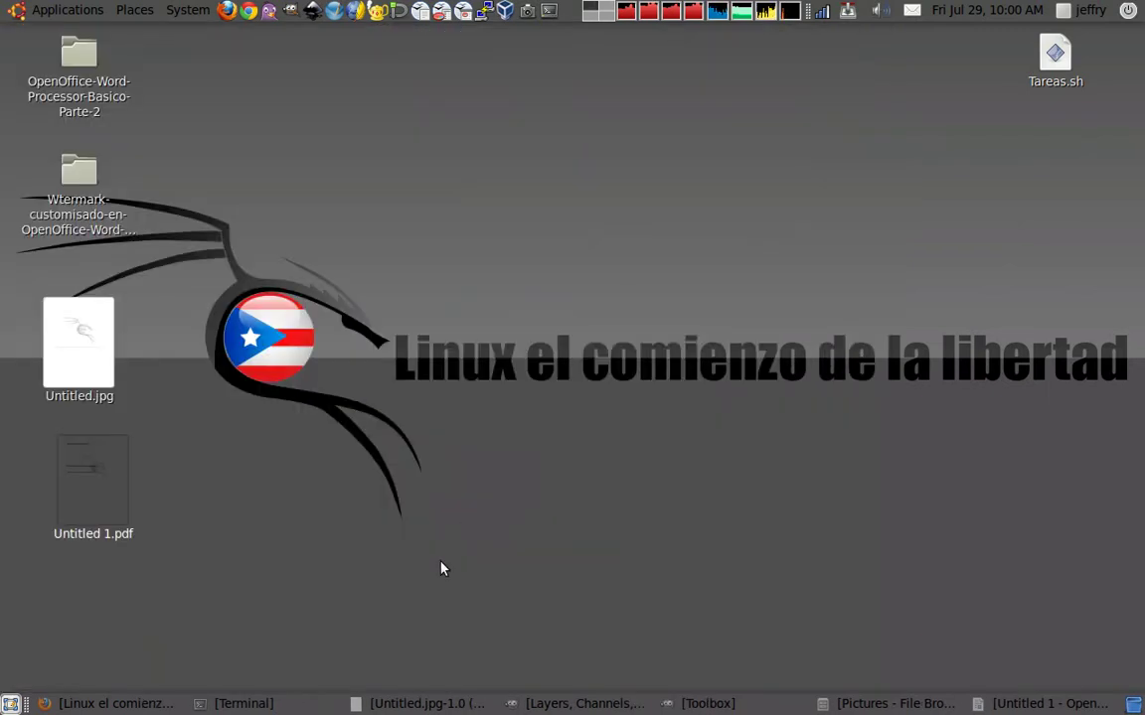
Step: Switch to Firefox to look over the Linux el comienzo de la libertad blog, and bring the Terminal to the front
left_click(146, 701)
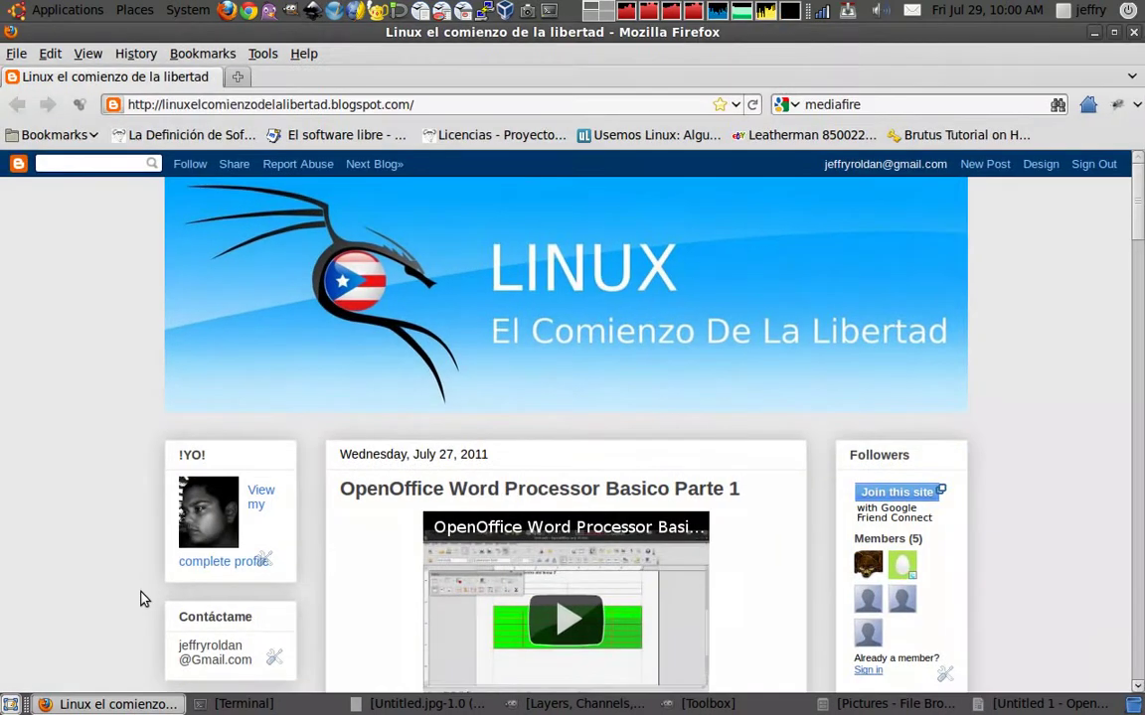
scroll(144, 568, "down", 5)
scroll(144, 566, "up", 5)
scroll(146, 563, "down", 2)
key("alt+Tab")
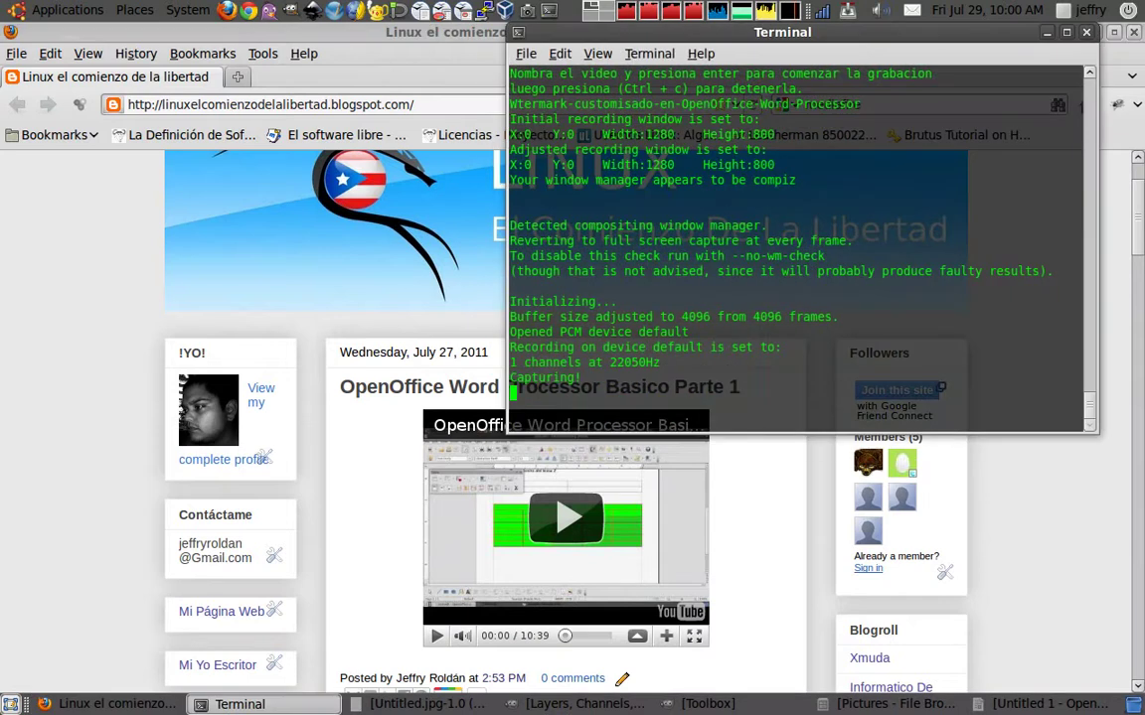